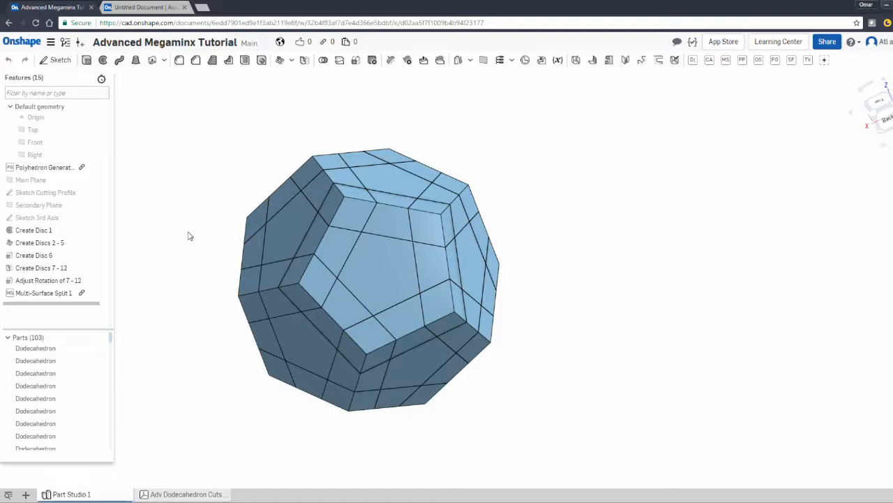
Step: Examine the finished dodecahedron from several sides, highlighting a cut line running across two adjacent faces and the central pentagon of a third
right_click_drag(186, 210, 507, 245)
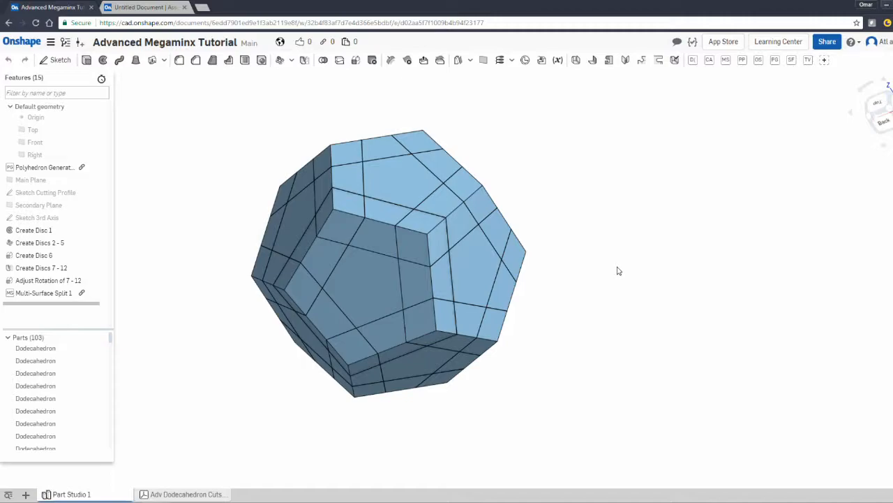
middle_click_drag(549, 226, 703, 226)
right_click_drag(684, 218, 818, 234)
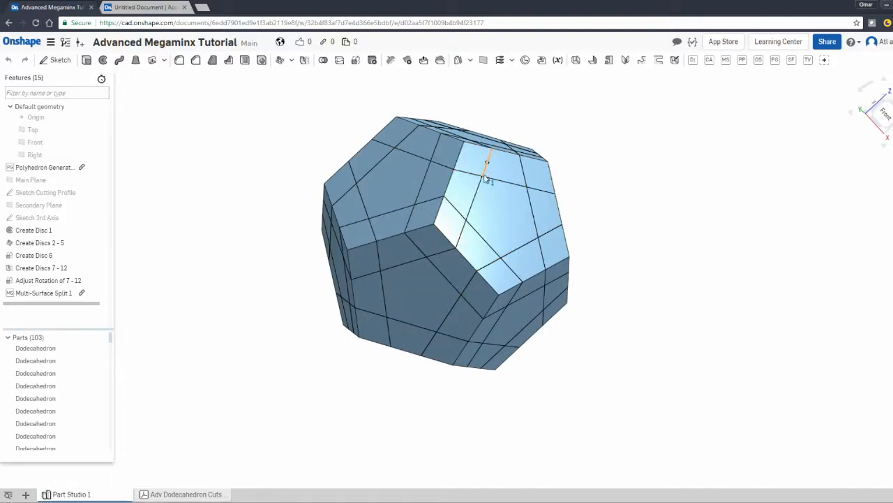
left_click(476, 197)
left_click(460, 235)
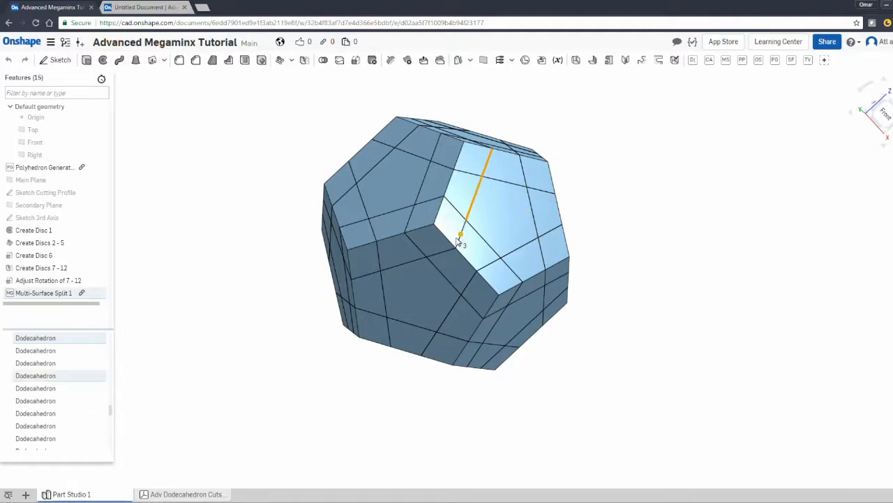
left_click(446, 252)
left_click(410, 264)
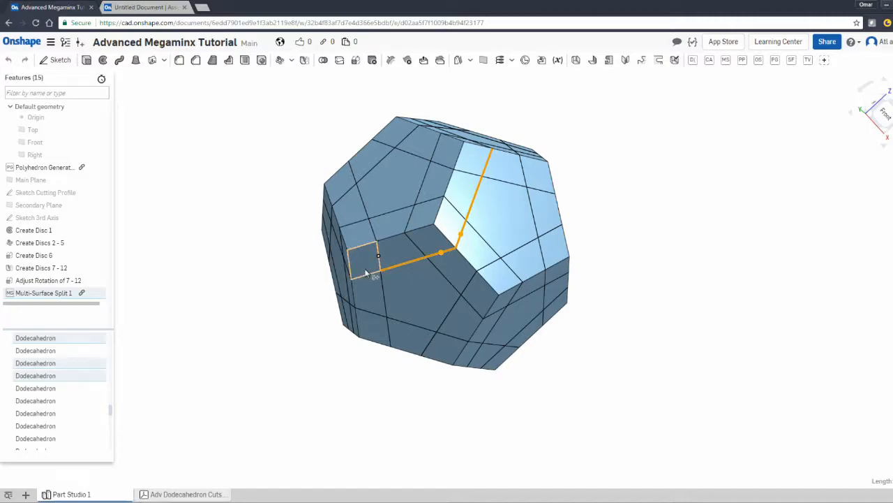
left_click(395, 183)
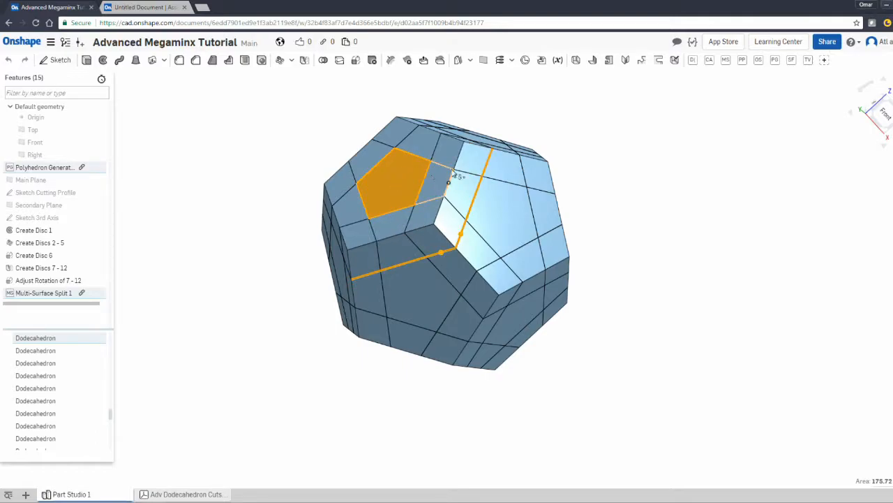
left_click(251, 160)
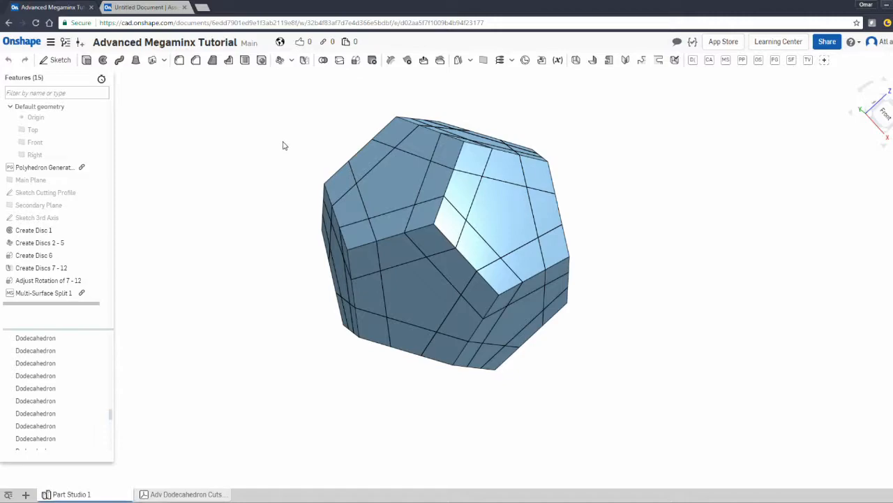
right_click_drag(303, 154, 353, 193)
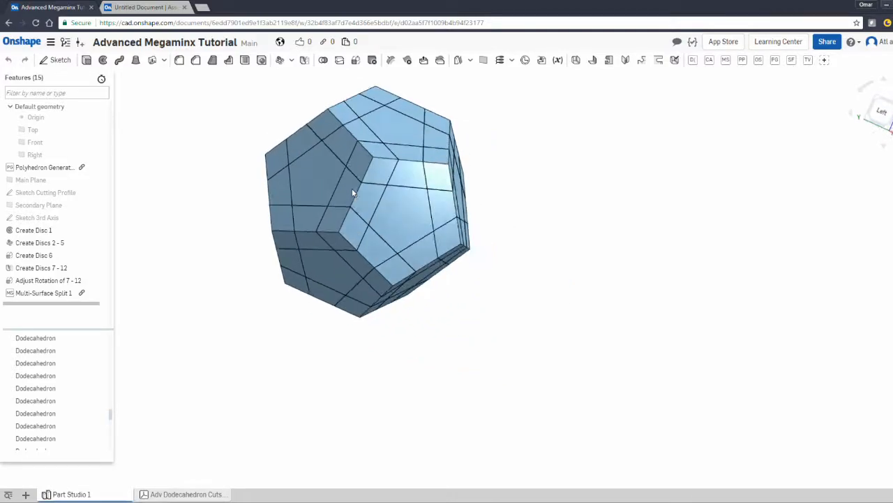
Step: Switch to the Untitled Document assembly and rotate the teal corner piece out of alignment with its neighbours
left_click(137, 13)
right_click_drag(165, 184, 329, 185)
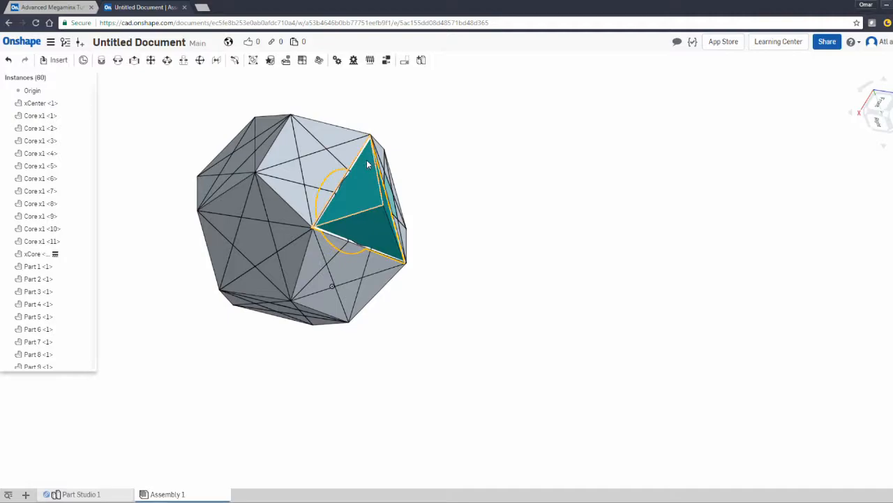
left_click_drag(423, 217, 321, 201)
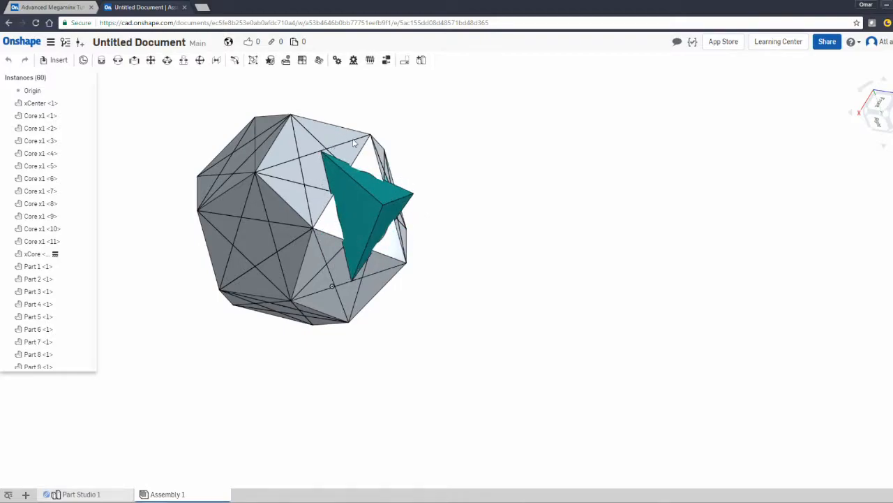
left_click_drag(406, 180, 393, 160)
right_click_drag(506, 167, 522, 160)
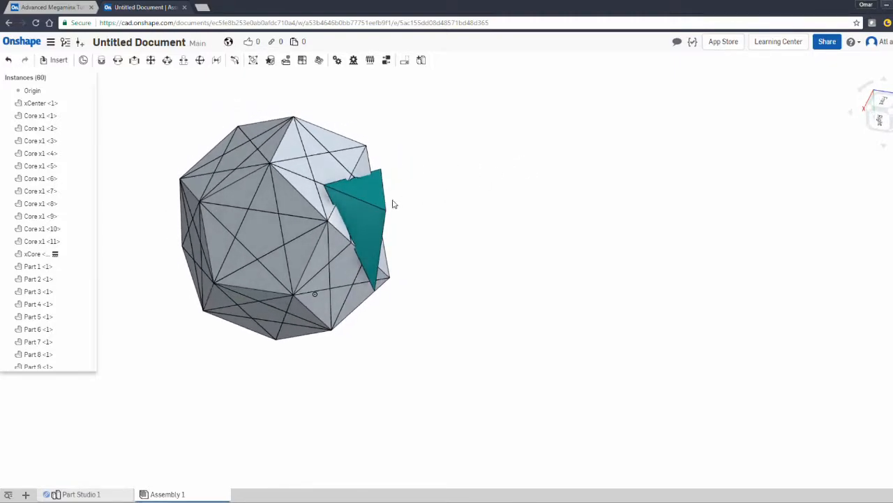
Step: Examine the triangular pieces on the face beside the teal piece by selecting three of them, and clear the selection
left_click(287, 204)
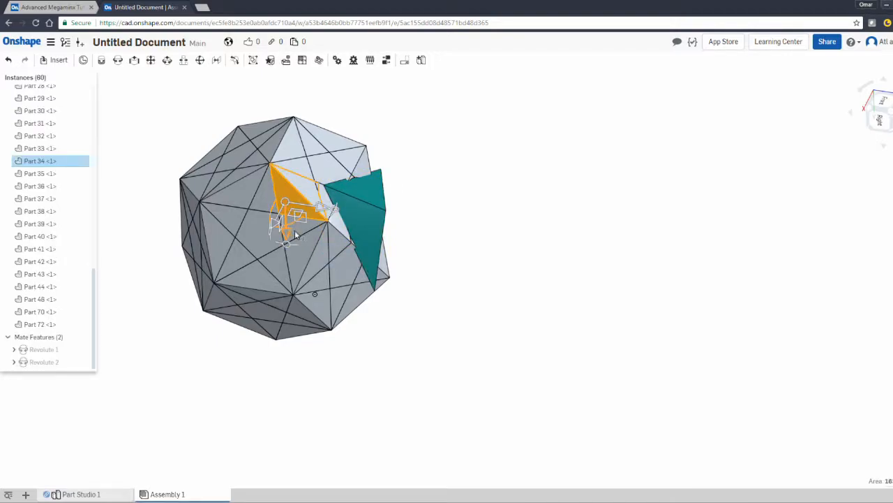
left_click(290, 237)
left_click(297, 258)
right_click_drag(486, 172, 495, 160)
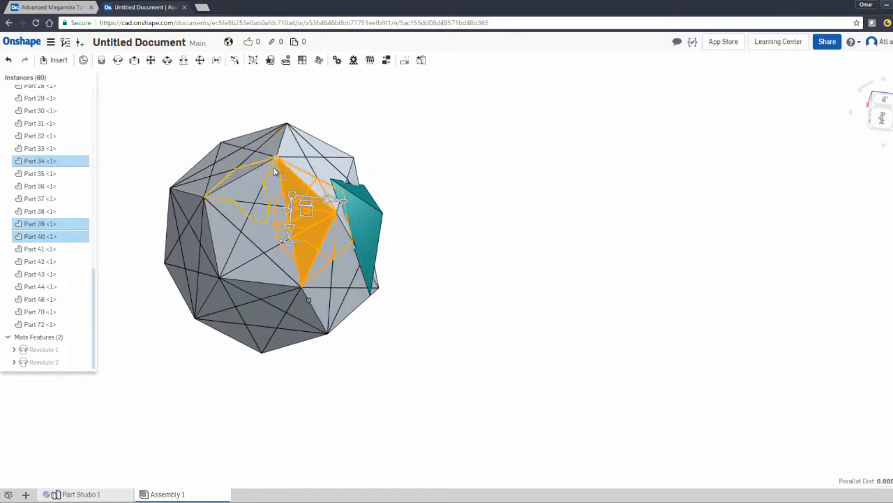
left_click(451, 191)
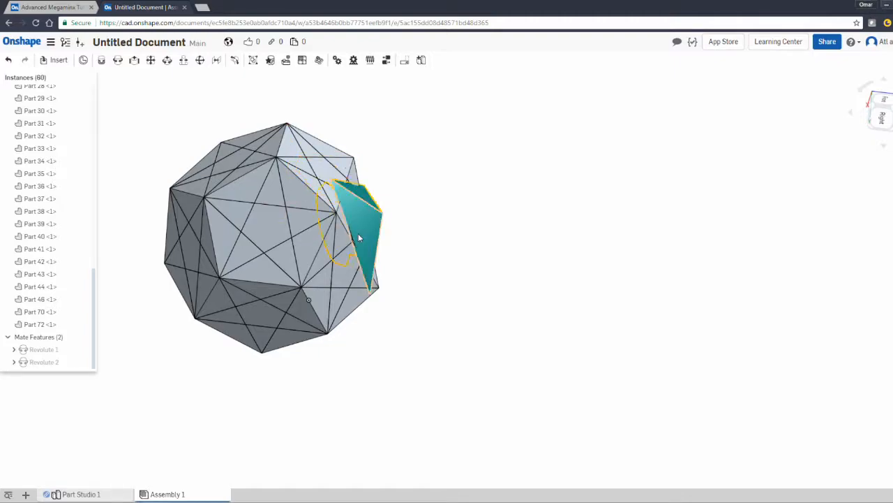
Step: Rotate the teal corner piece nearly back into line with the surrounding pieces and inspect its boundary
left_click_drag(347, 196, 353, 144)
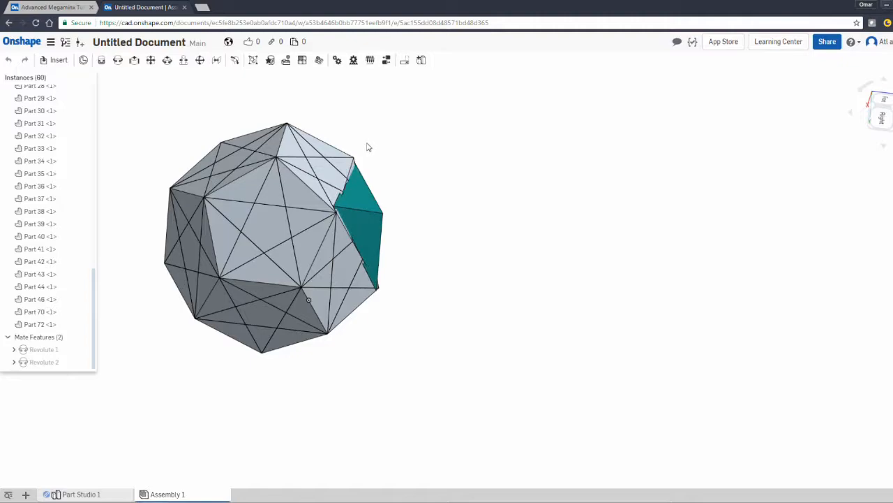
left_click(381, 216)
left_click(413, 206)
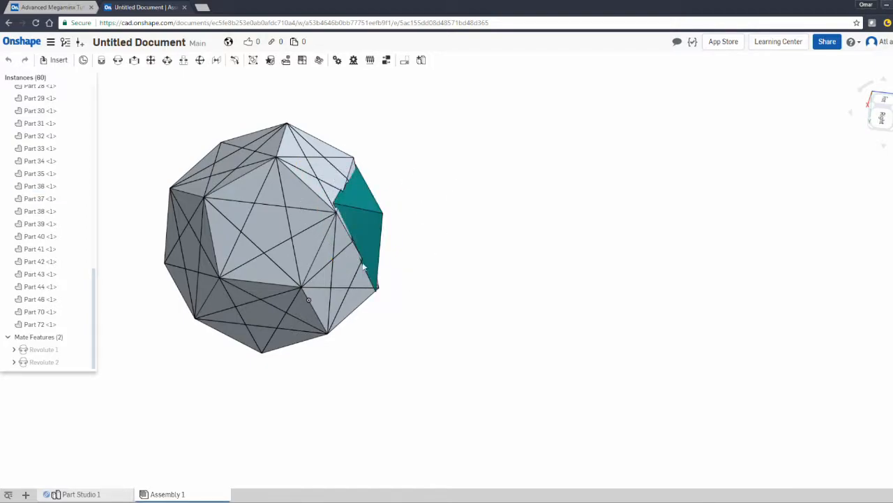
right_click_drag(456, 245, 432, 254)
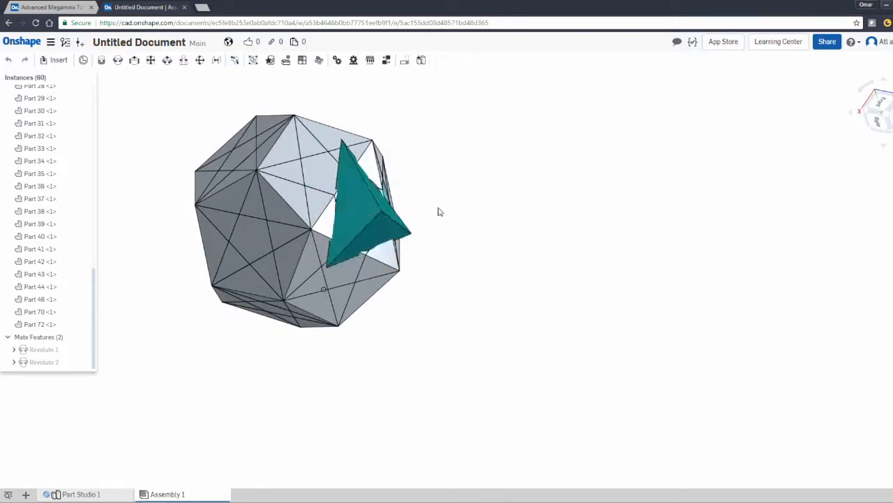
Step: Hide the teal corner piece and examine the spherical core and the cavity behind it from several angles
right_click(356, 220)
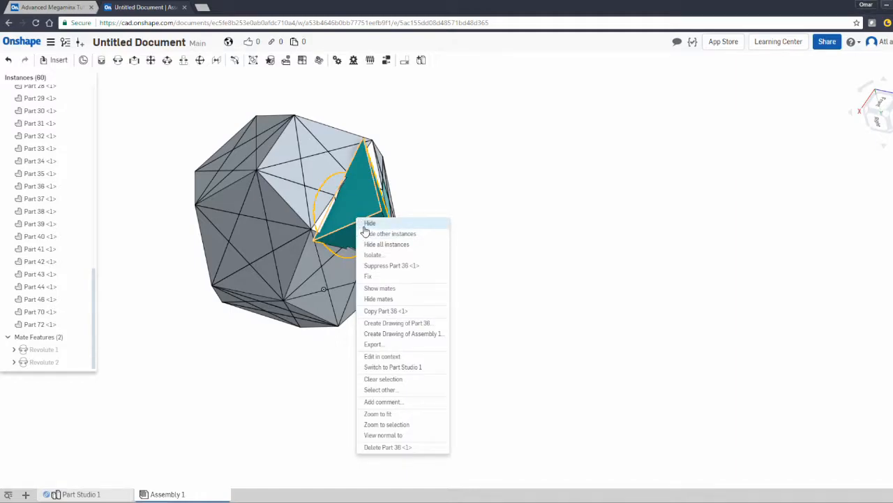
left_click(365, 224)
right_click_drag(541, 165, 582, 182)
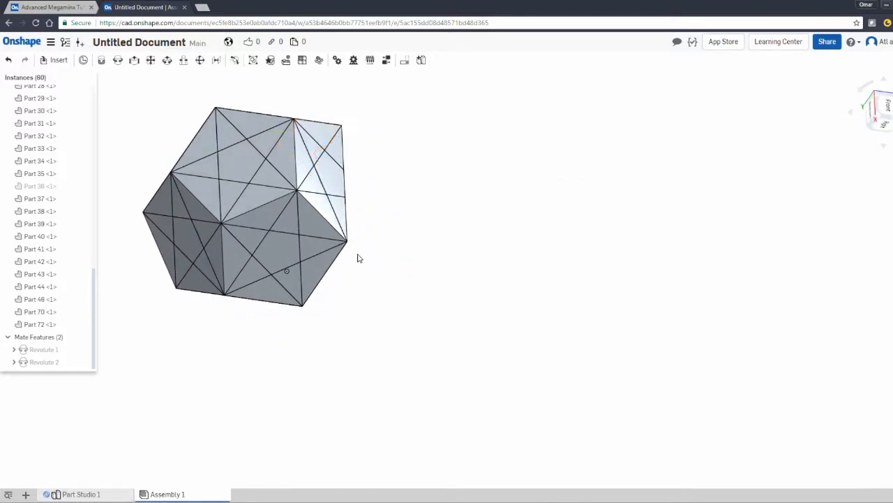
right_click_drag(487, 236, 423, 235)
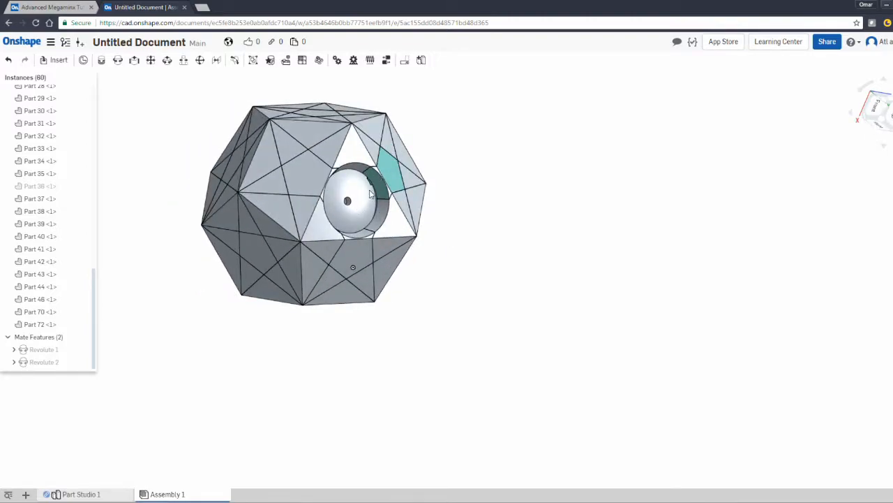
right_click_drag(370, 194, 389, 196)
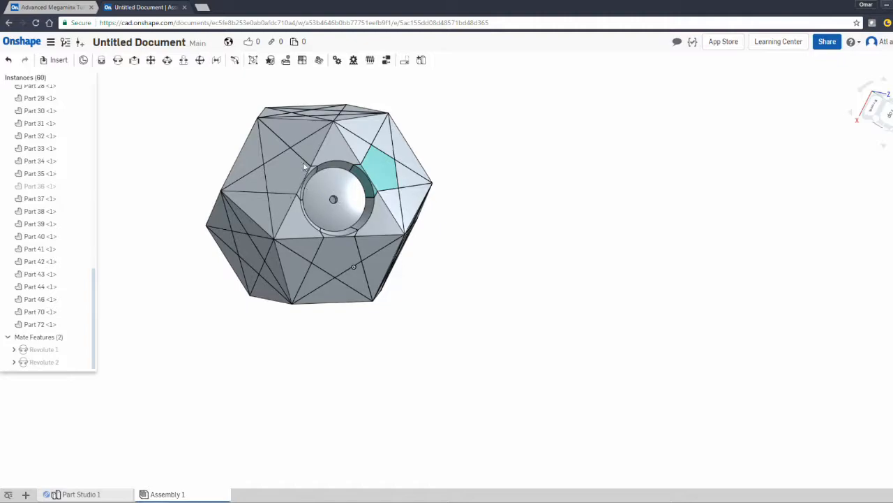
right_click_drag(392, 149, 379, 155)
right_click_drag(179, 137, 204, 148)
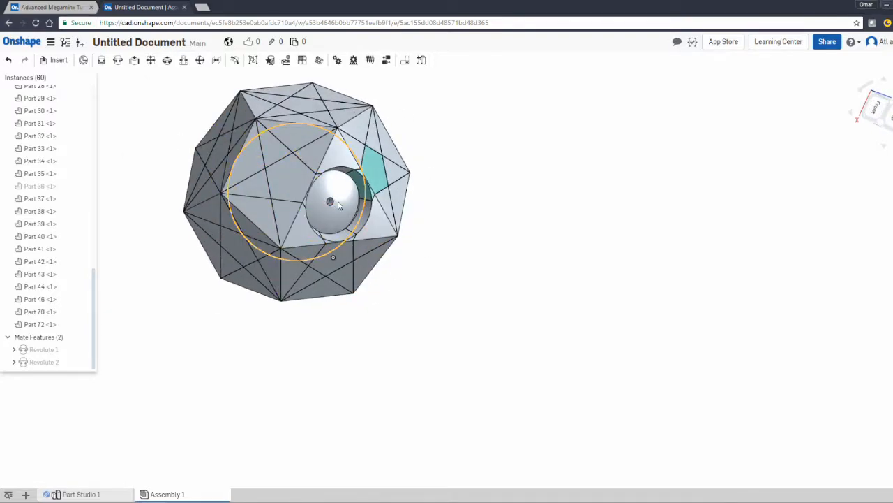
scroll(493, 196, "down", 3)
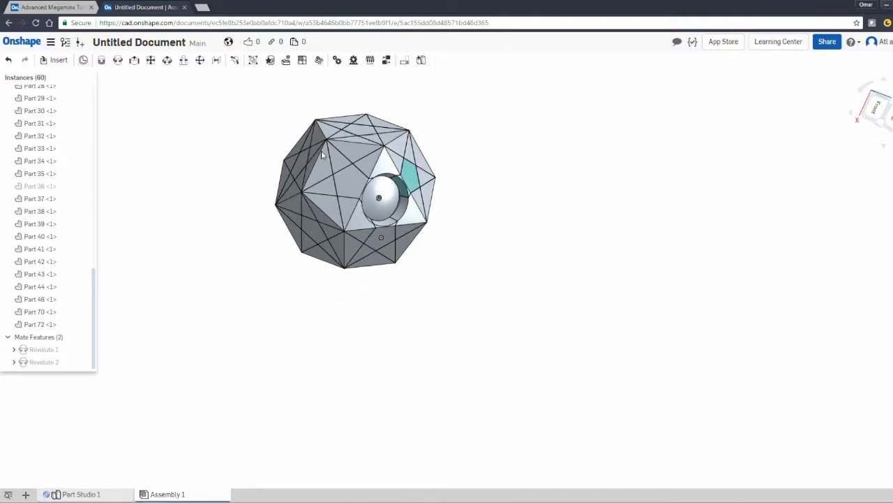
scroll(349, 164, "up", 5)
scroll(355, 159, "down", 1)
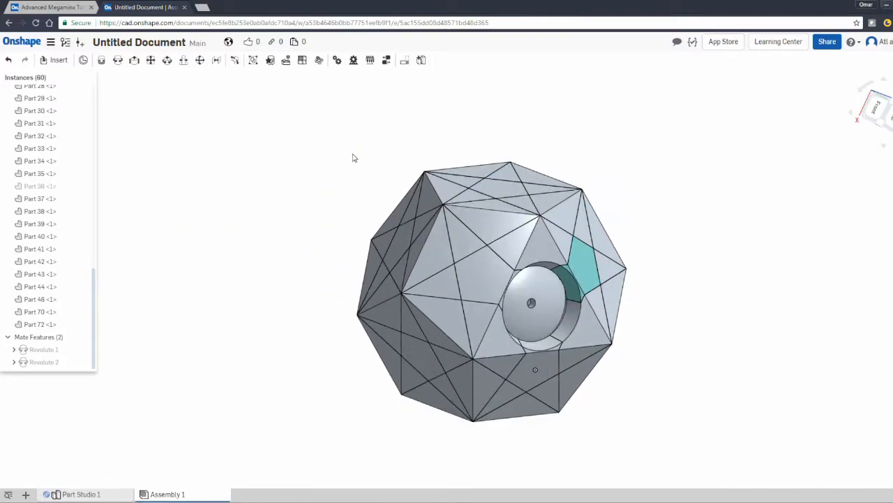
mouse_move(341, 146)
right_mouse_down()
mouse_move(316, 130)
mouse_move(318, 105)
mouse_move(331, 144)
mouse_move(321, 138)
mouse_move(351, 146)
right_mouse_up()
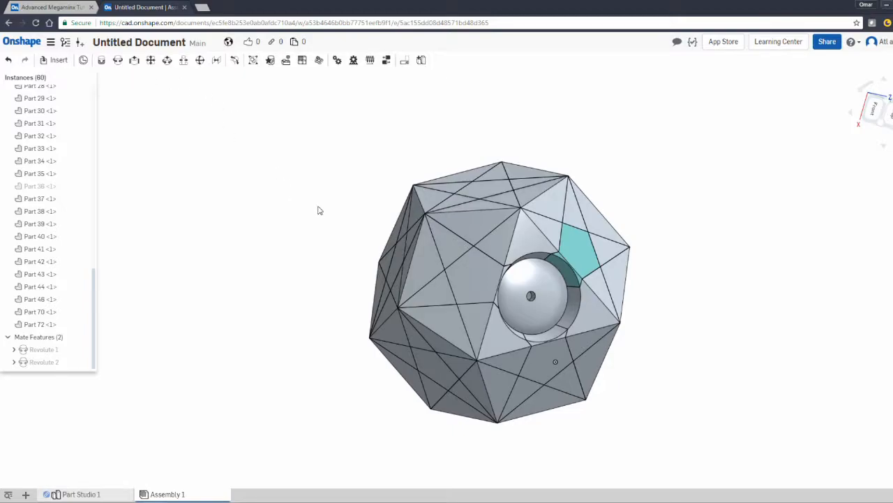
Step: Undo hiding the teal corner piece and turn the piece slightly about its axis
key("ctrl+z")
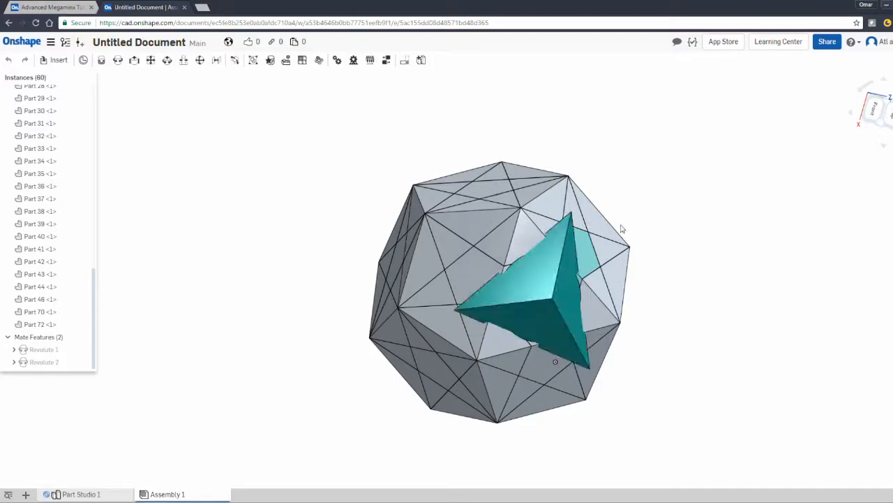
left_click_drag(543, 277, 539, 278)
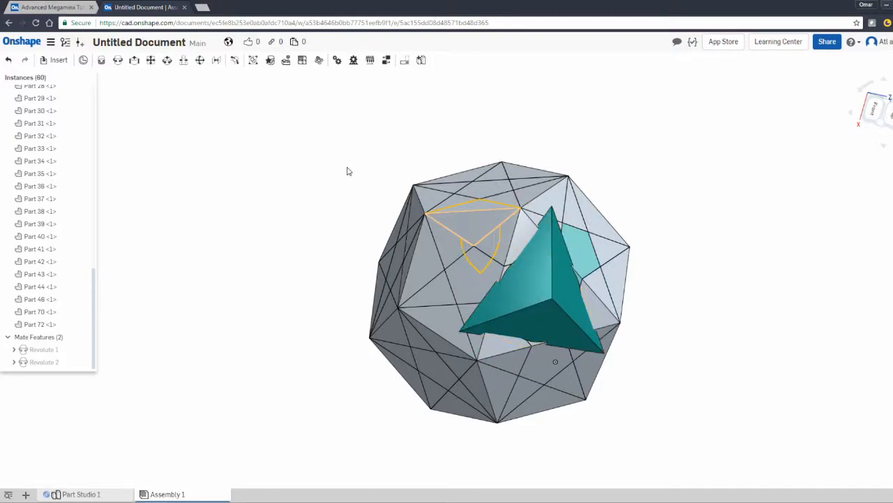
Step: Return to the Advanced Megaminx Tutorial document and create a new Part Studio in it
left_click(53, 7)
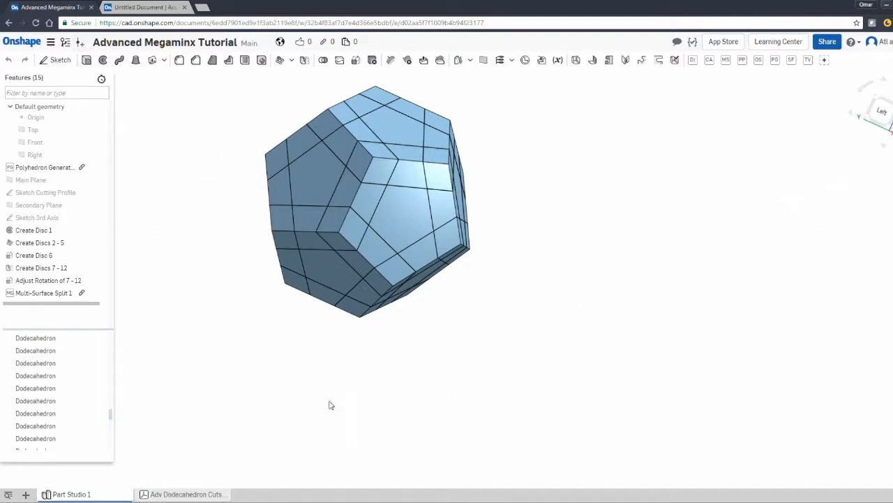
left_click(25, 494)
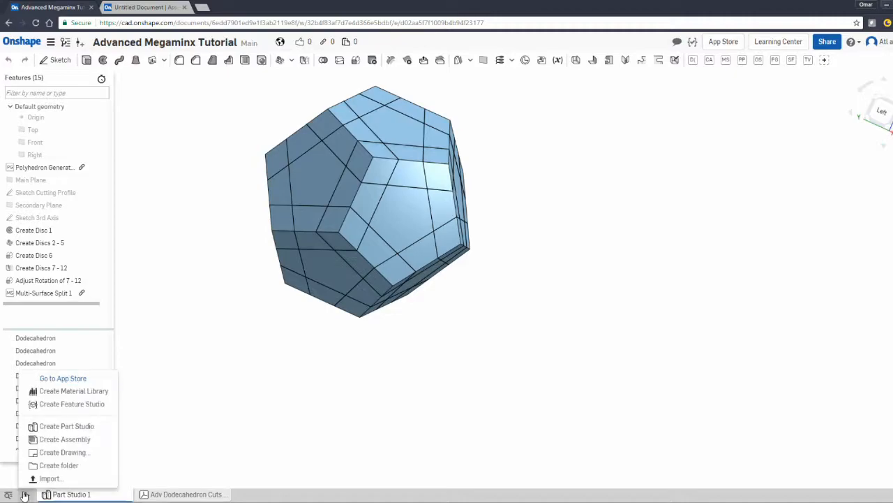
left_click(54, 427)
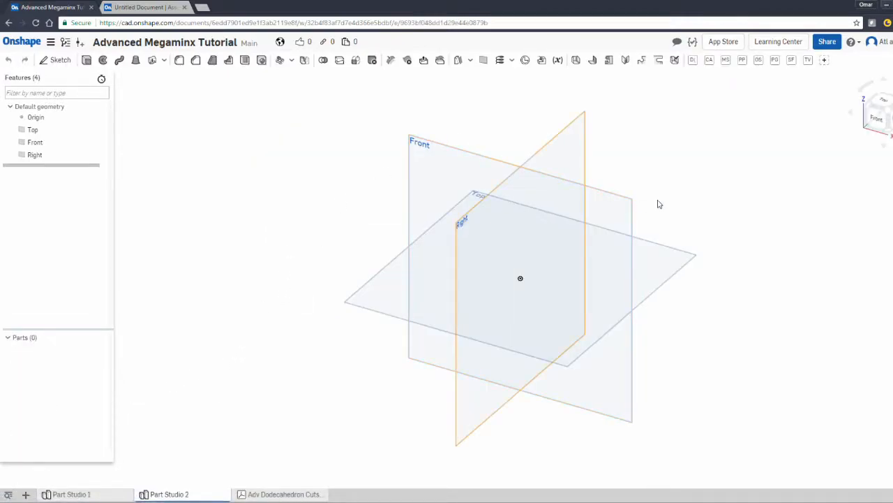
Step: Generate a Platonic dodecahedron at the origin with an edge length of 28 mm using the Polyhedron Generator, viewed from the front
left_click(877, 119)
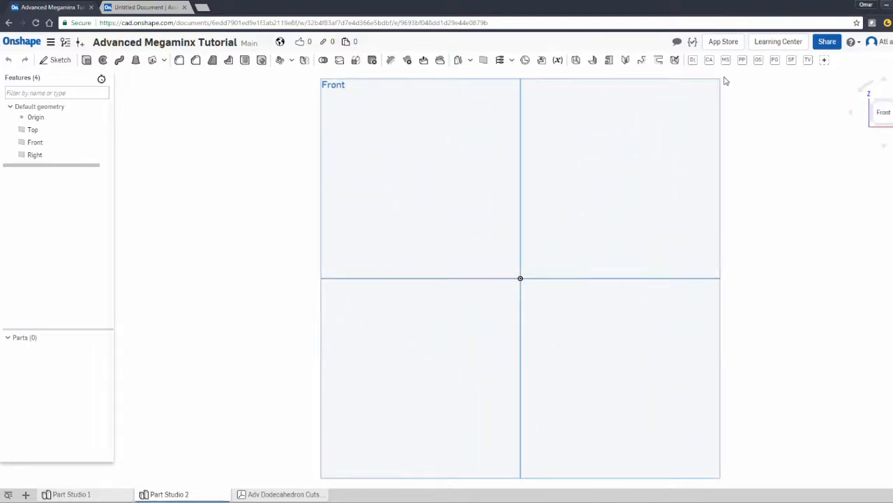
left_click(779, 62)
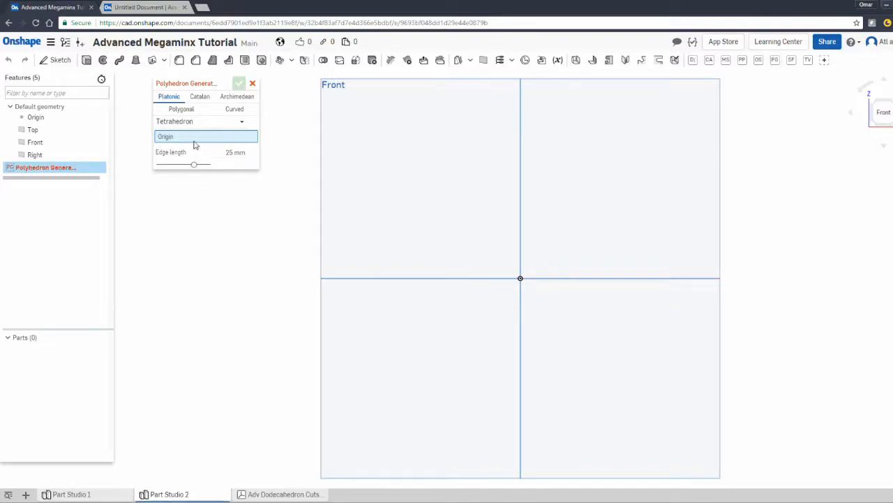
left_click(520, 279)
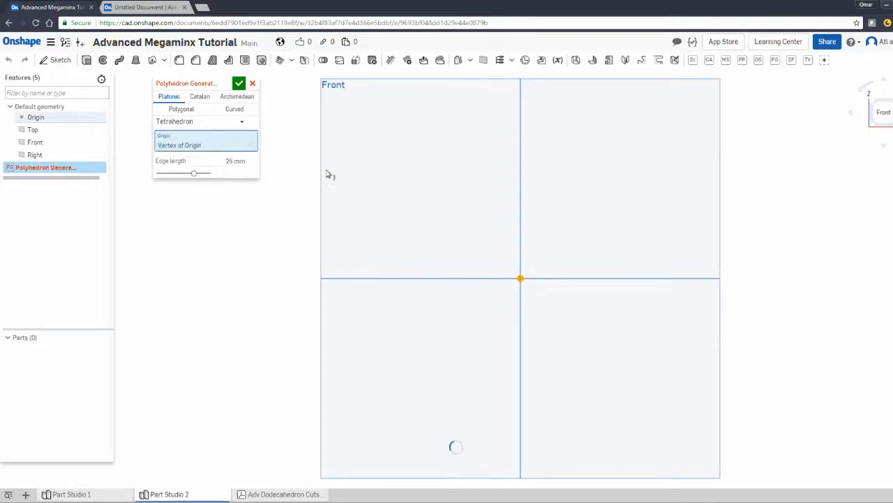
left_click(204, 122)
left_click(222, 175)
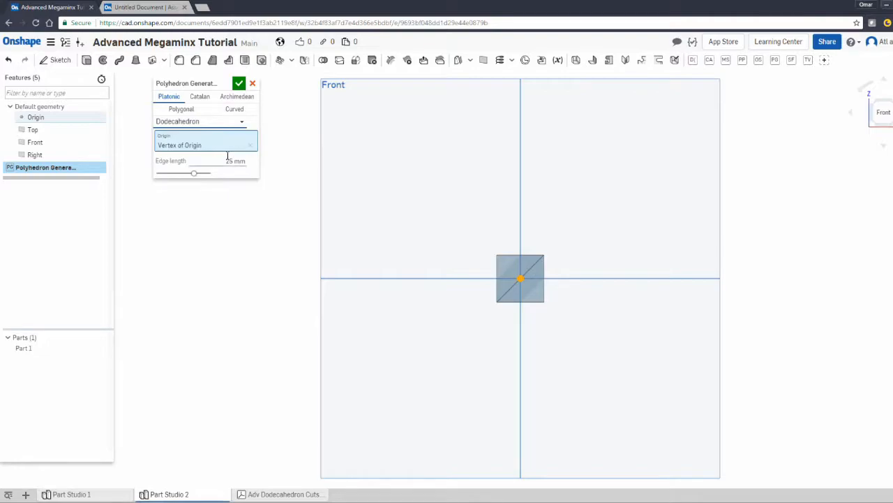
key("Up")
key("Up")
key("Up")
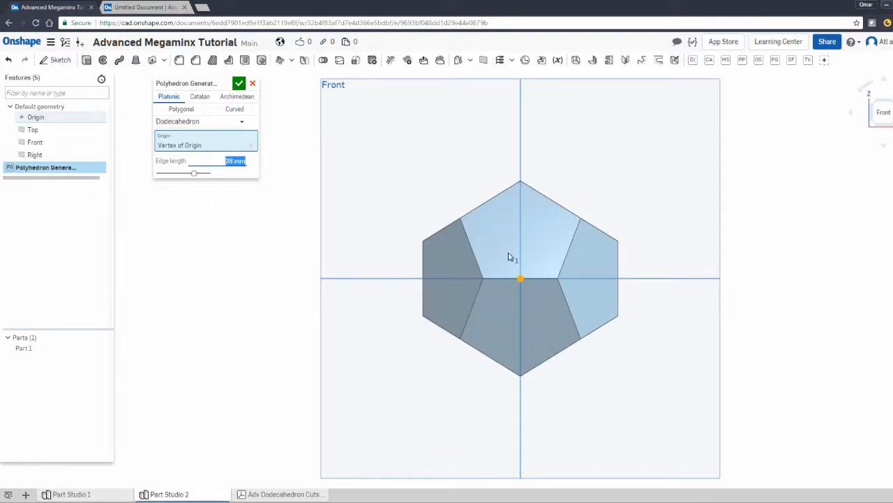
left_click(238, 83)
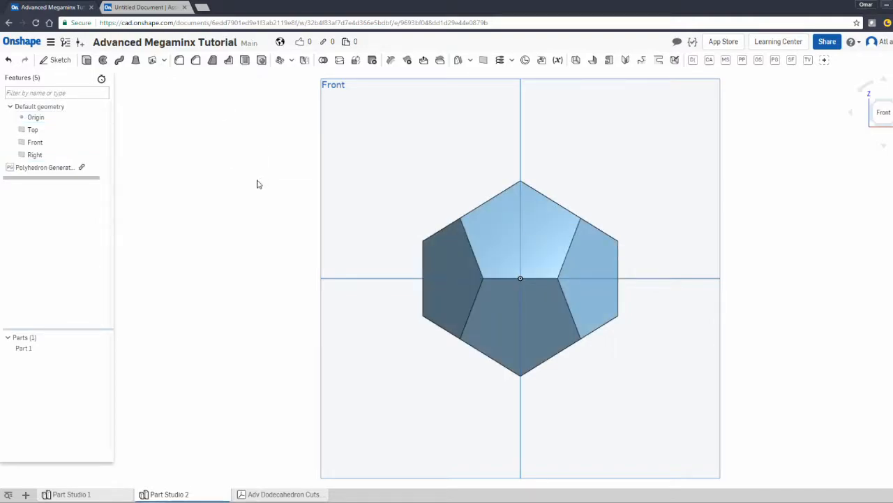
Step: Start a sketch on the Right plane and draw a slanted construction line about 64 mm long upward from the origin
key("shift+4")
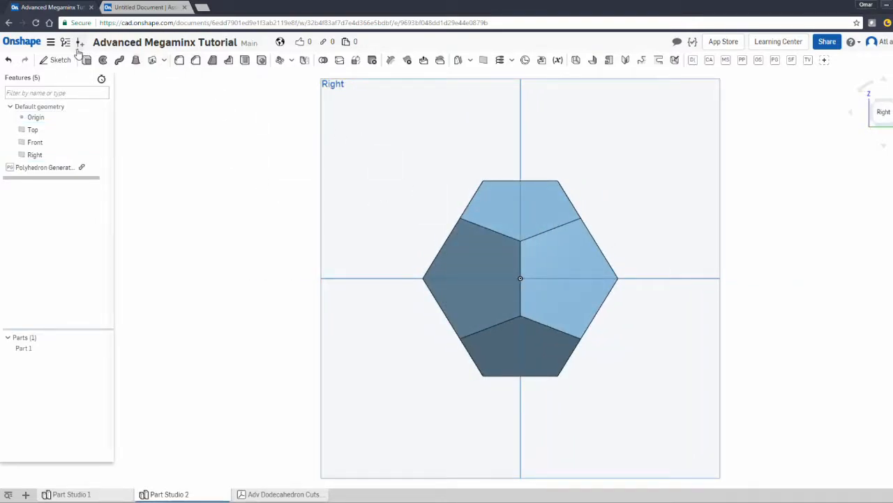
left_click(54, 60)
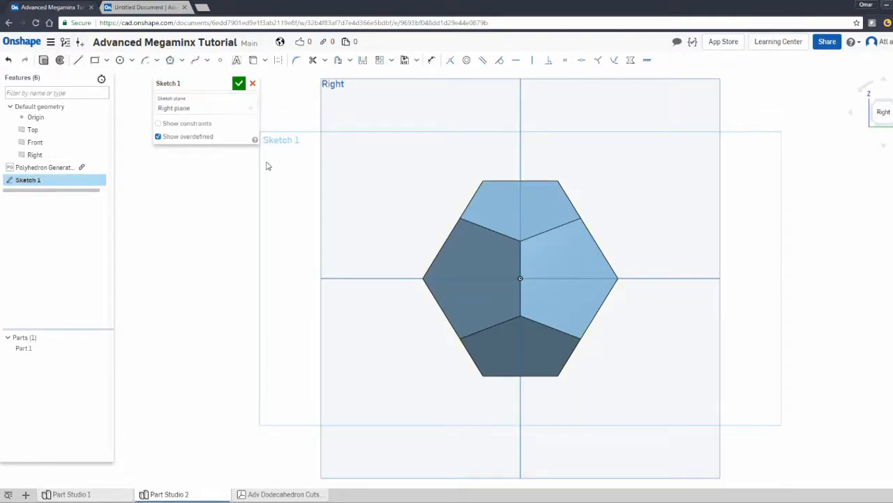
key("l")
key("q")
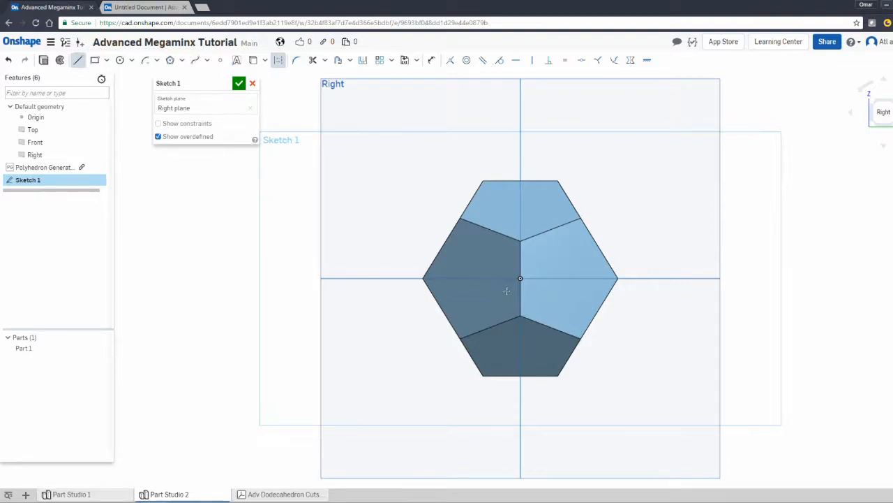
left_click(520, 278)
left_click(566, 116)
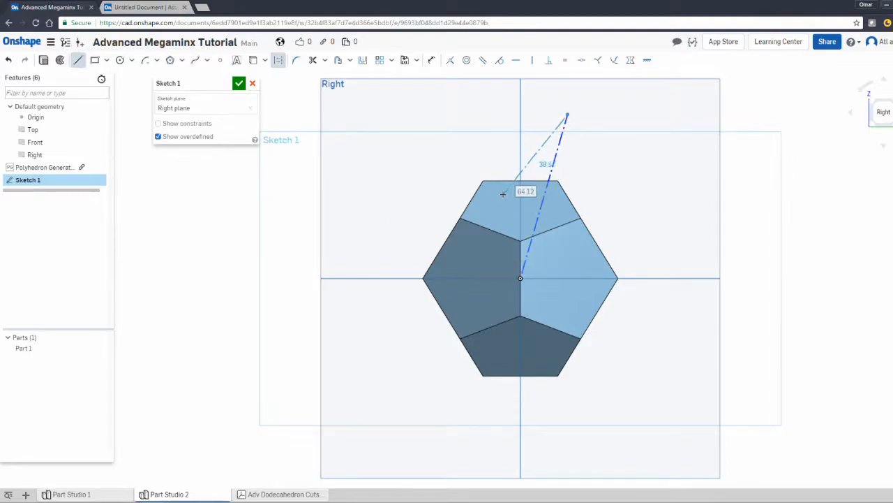
key("Escape")
Step: Sketch a vertical construction line about 61 mm long upward from the origin
key("l")
key("q")
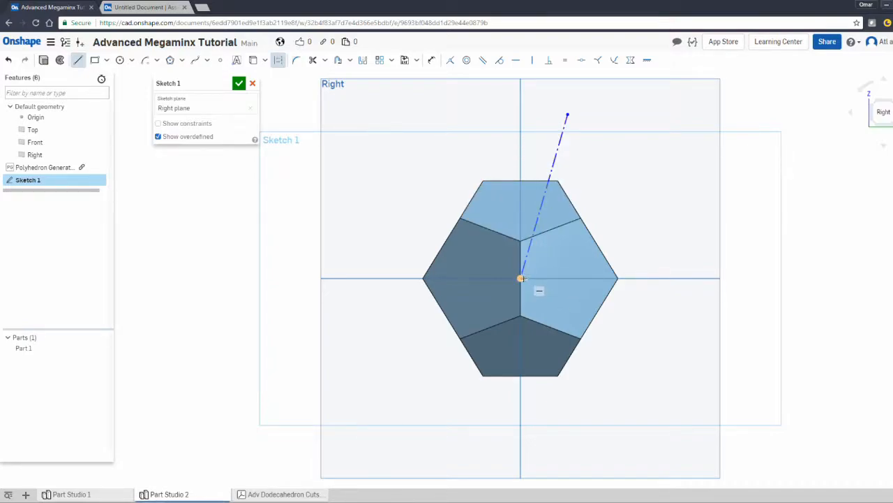
left_click(520, 278)
left_click(520, 116)
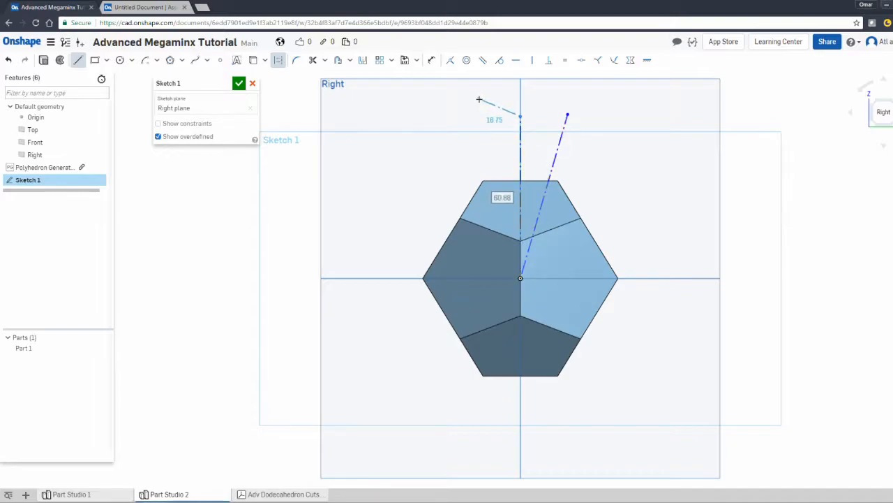
key("Escape")
Step: Make the slanted construction line coincident with the nearby vertex at the end of the dodecahedron's upper edge
left_click(558, 157)
left_click(559, 157)
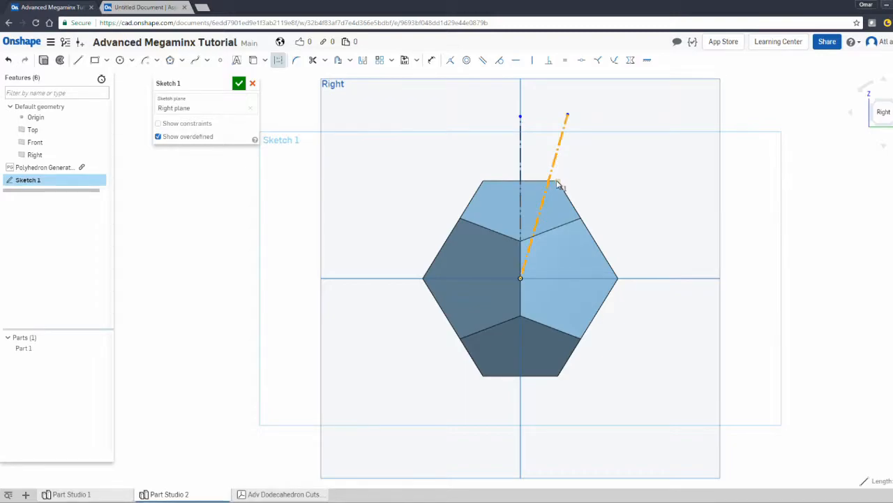
left_click(558, 183)
scroll(606, 163, "up", 4)
right_click_drag(604, 160, 608, 203)
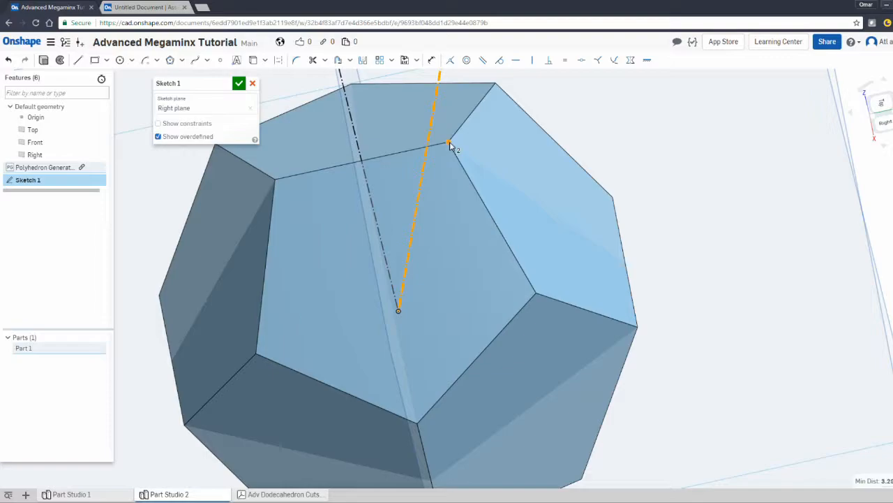
left_click(450, 60)
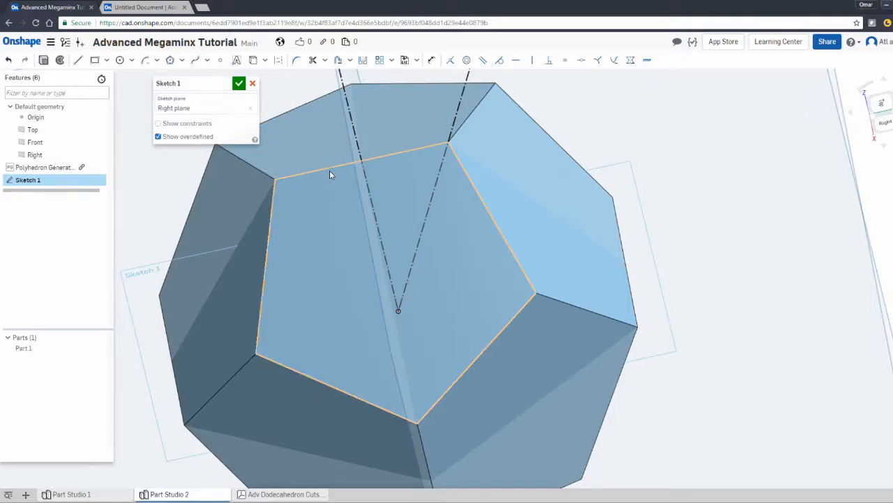
Step: Sketch a solid line about 51 mm long sloping down across the dodecahedron's upper edge, ending just short of the vertical construction line
scroll(356, 207, "down", 2)
scroll(363, 207, "down", 2)
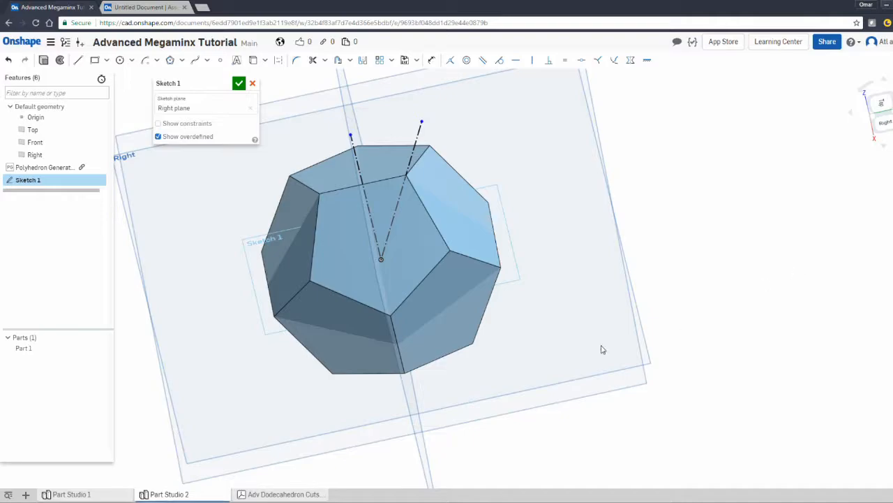
left_click(883, 124)
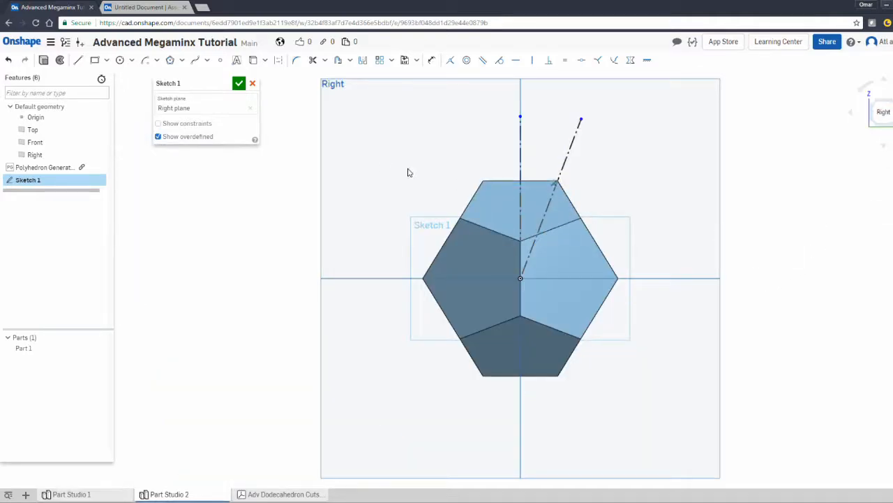
left_click(501, 182)
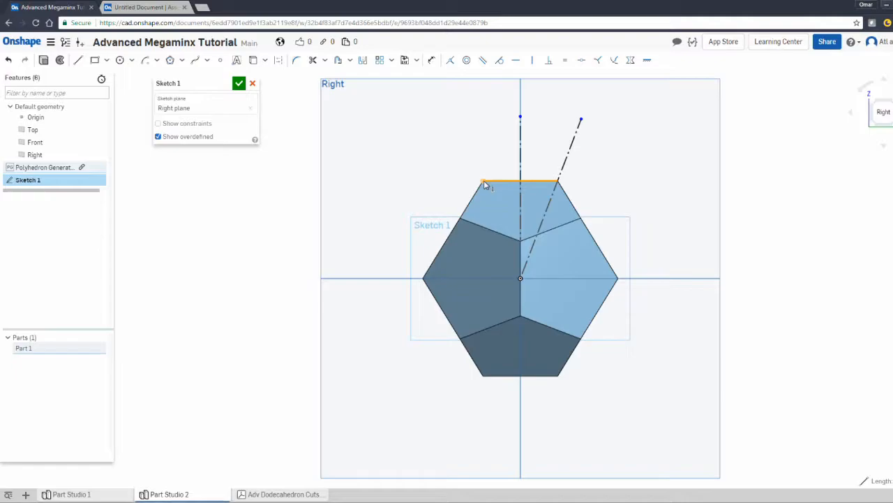
left_click(251, 222)
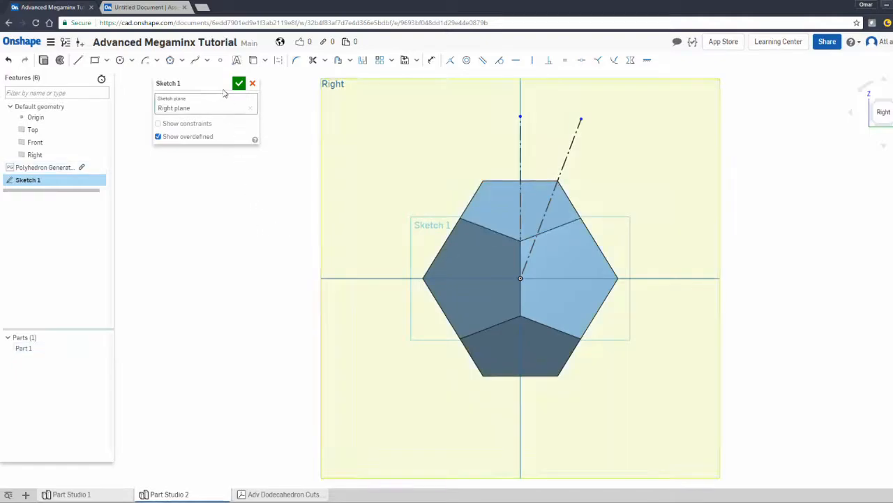
key("l")
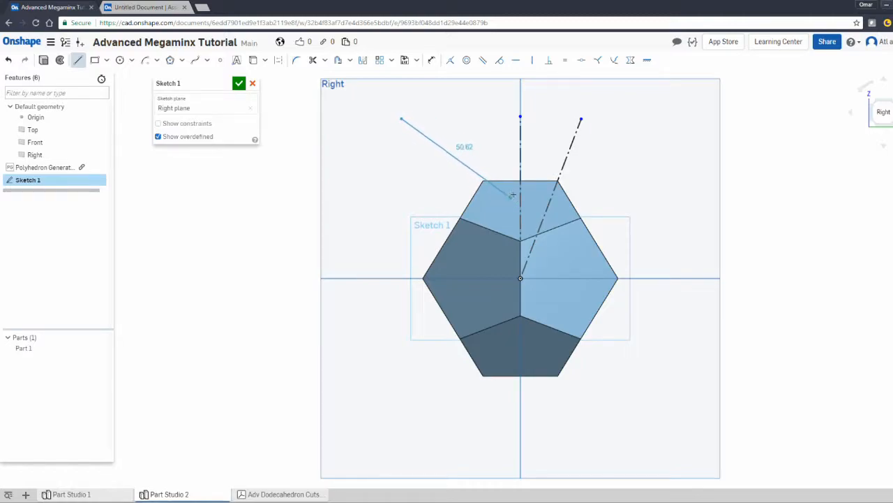
left_click(515, 193)
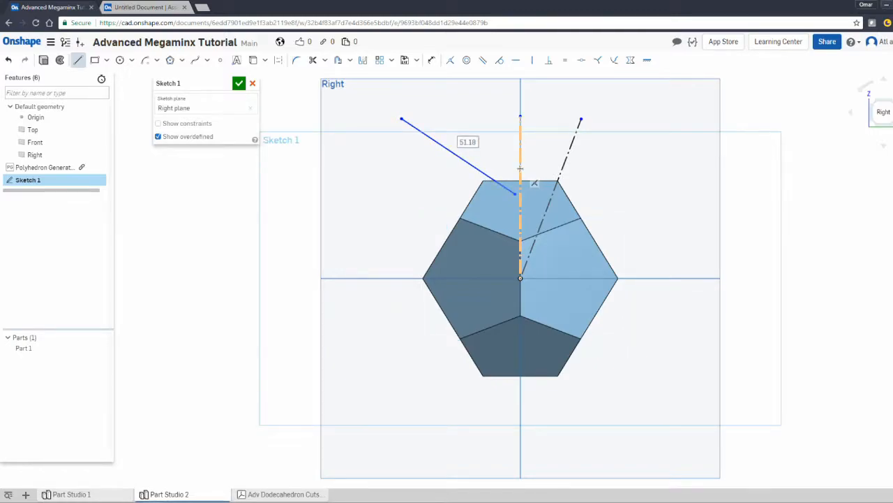
scroll(518, 198, "up", 5)
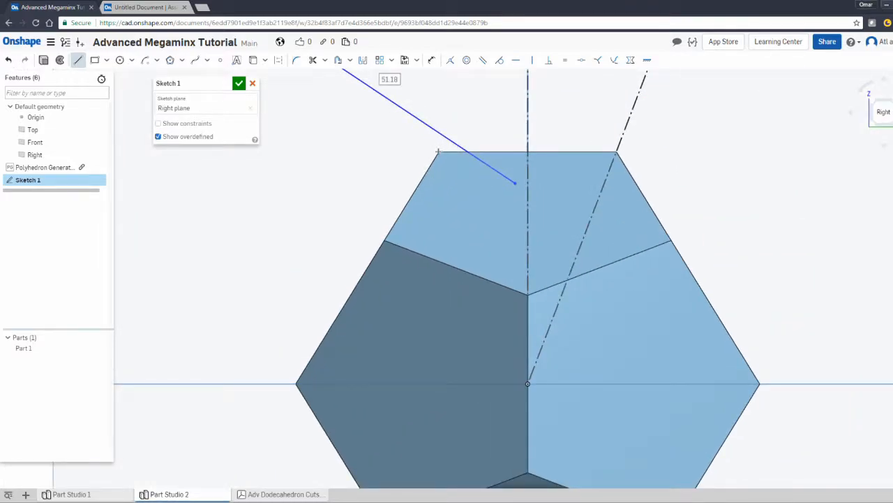
key("Escape")
Step: Make the solid sloping line coincident with the dodecahedron vertex at the opposite end of the upper edge
right_click_drag(422, 151, 381, 152)
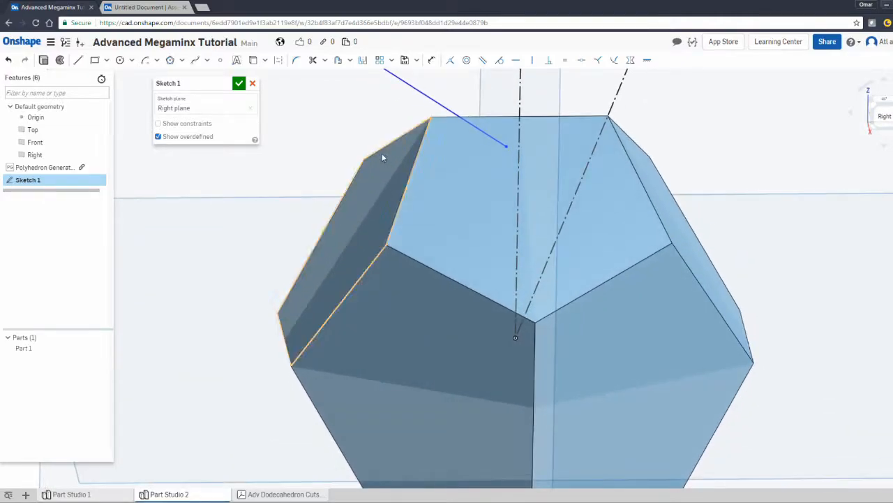
left_click(431, 118)
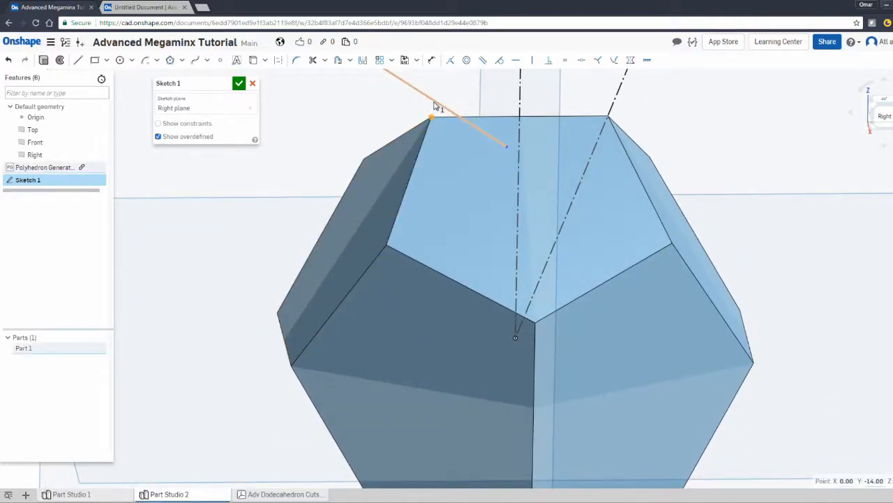
left_click(364, 112)
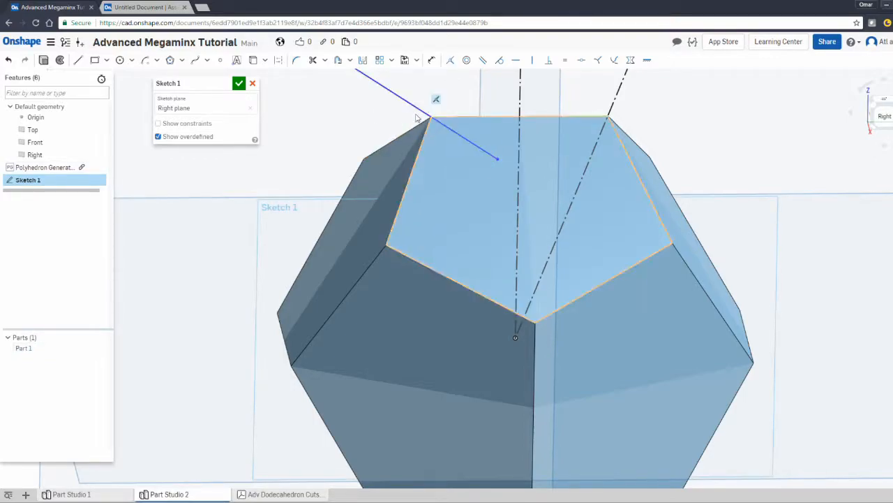
Step: Constrain the solid sloping line perpendicular to the slanted construction line
scroll(403, 101, "down", 2)
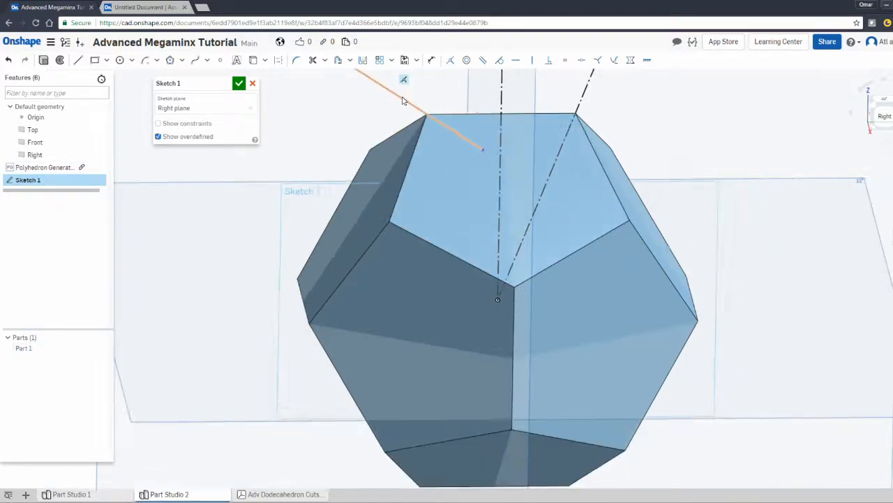
scroll(401, 99, "down", 2)
scroll(398, 98, "up", 1)
scroll(399, 97, "down", 1)
middle_click_drag(398, 97, 348, 217)
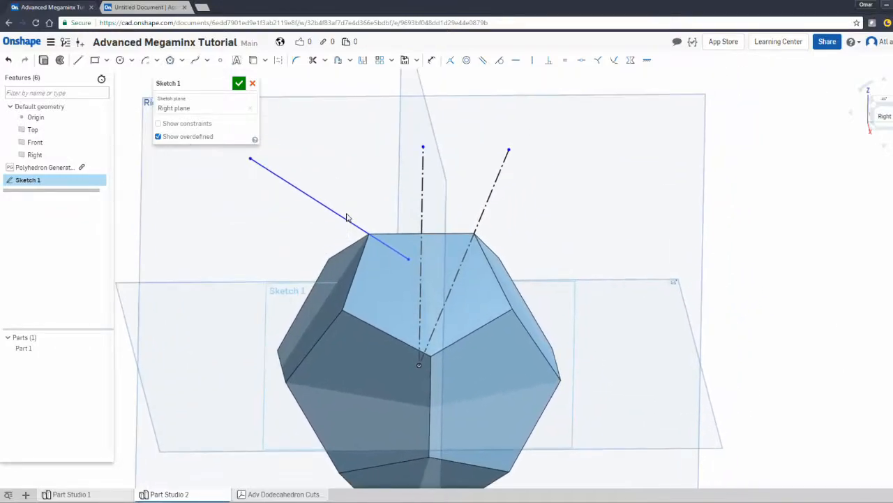
left_click(489, 201)
left_click(753, 224)
left_click(341, 213)
left_click(489, 207)
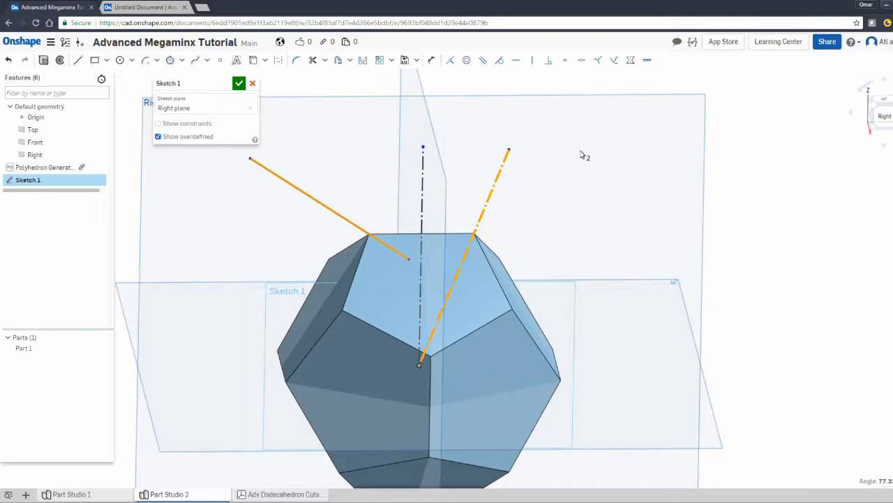
left_click(549, 60)
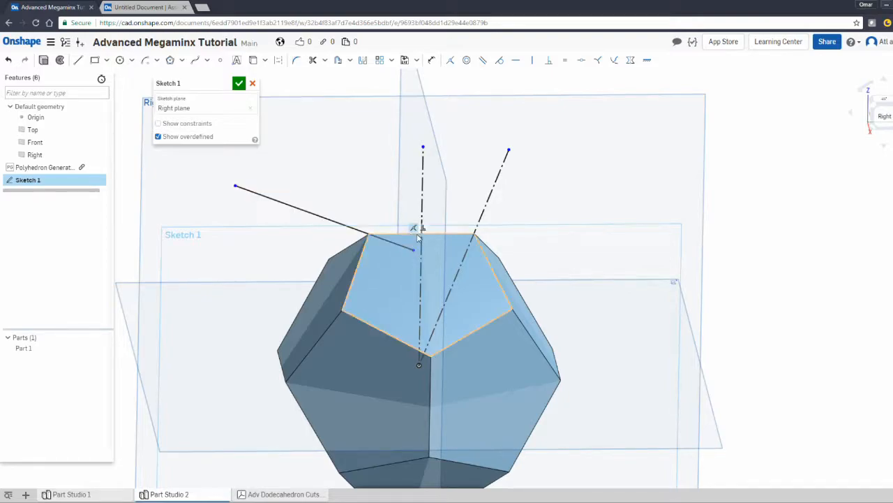
Step: Sketch a line about 4.3 mm long straight down from the sloping line's inner end
key("l")
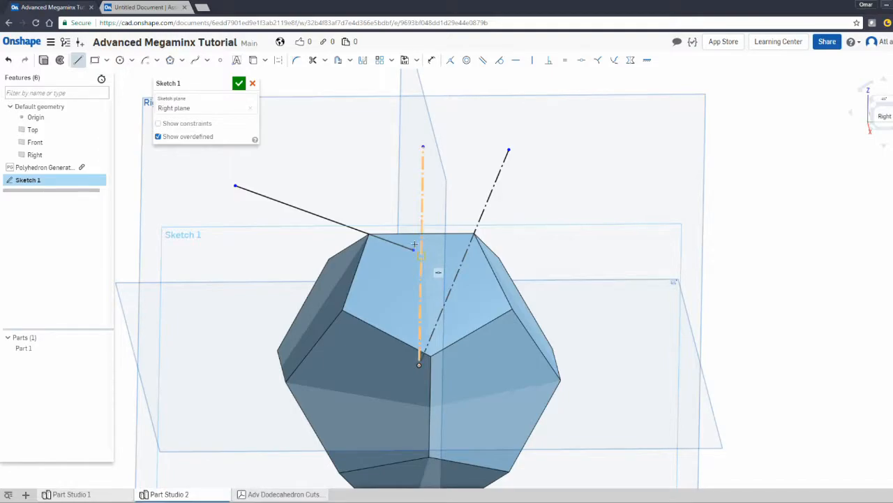
mouse_move(664, 259)
right_mouse_down()
mouse_move(641, 259)
mouse_move(656, 266)
right_mouse_up()
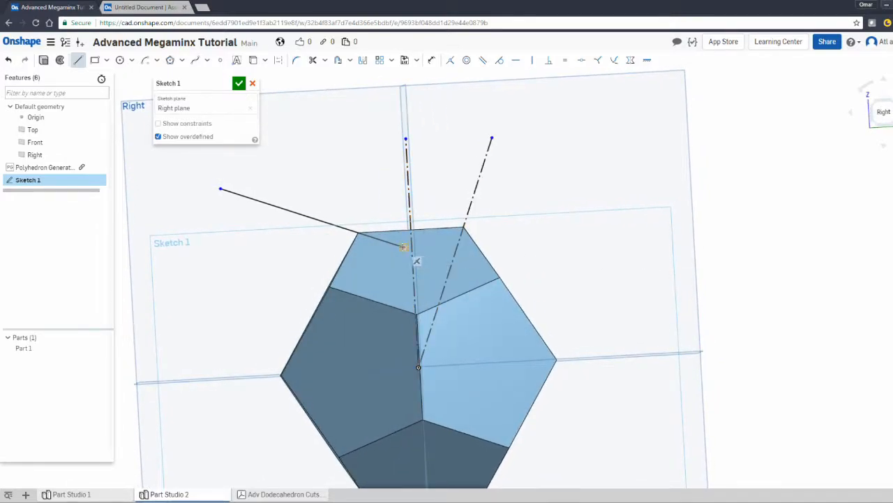
left_click(404, 248)
left_click(404, 264)
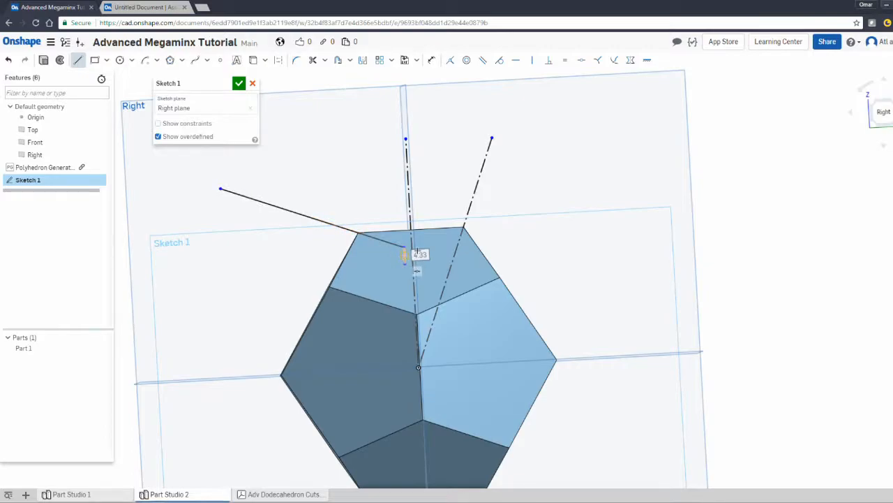
scroll(417, 251, "up", 4)
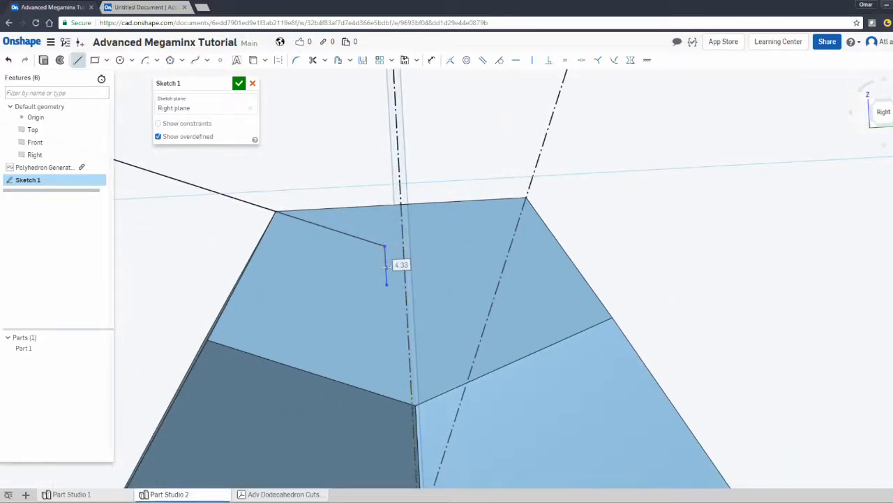
Step: Sketch two origin-centred arcs: about 27.9 mm radius outward from the short line's lower end, and about 24.8 mm radius reaching the slanted construction line
left_click(146, 60)
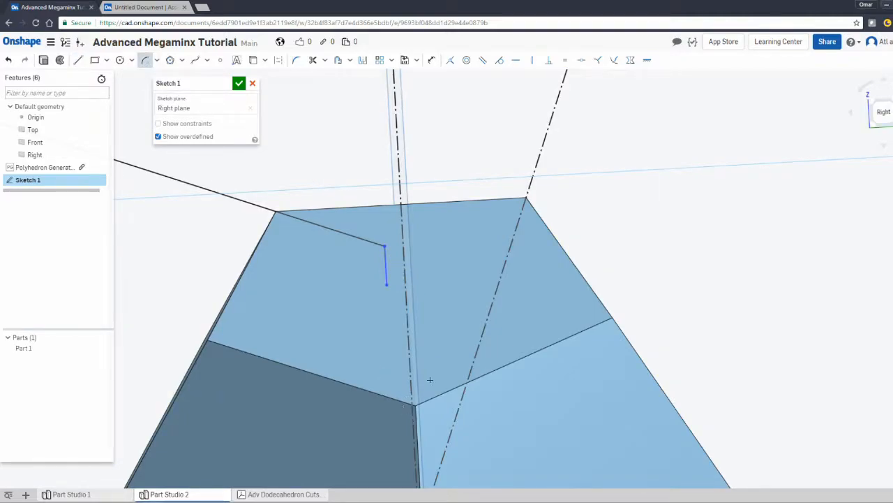
scroll(430, 377, "down", 3)
middle_click_drag(436, 333, 476, 183)
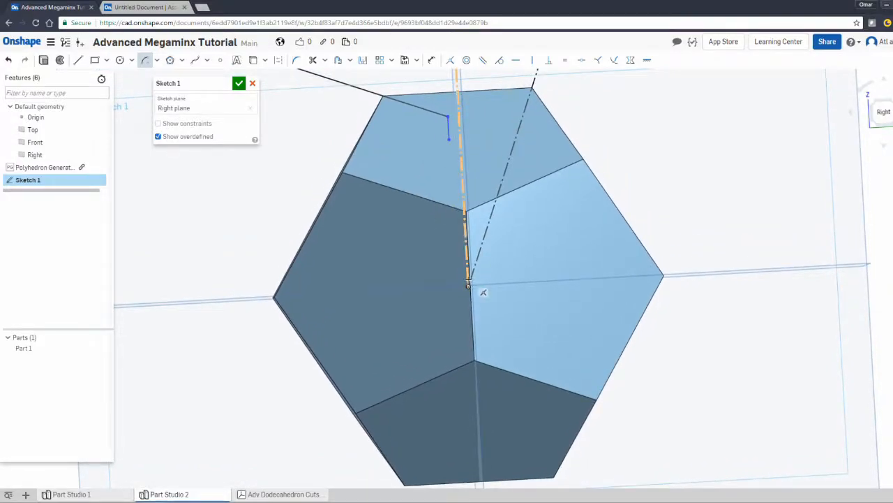
left_click(468, 287)
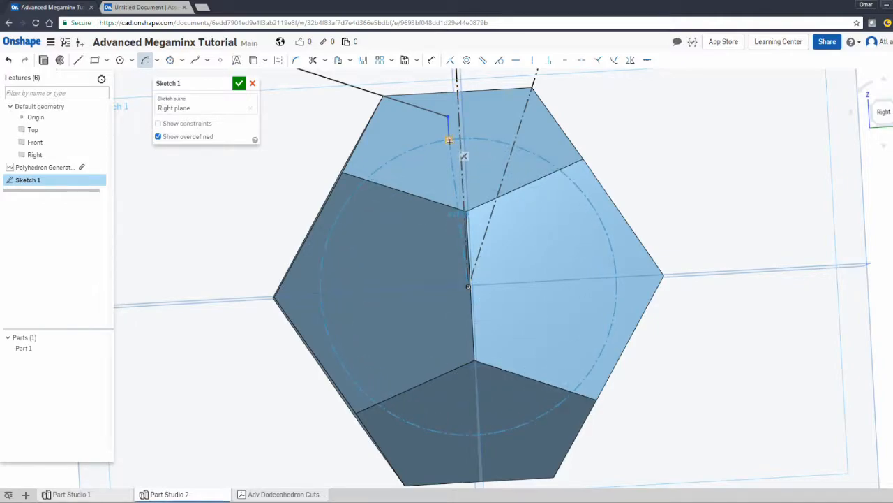
key("Escape")
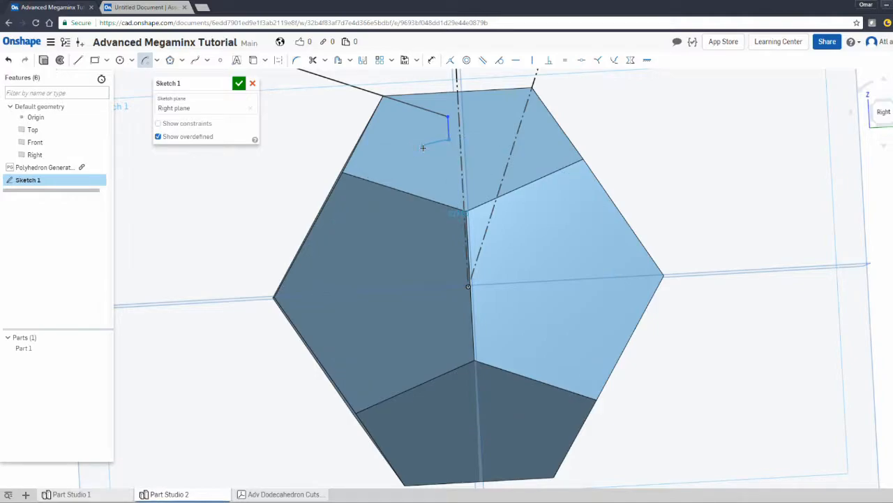
left_click(423, 147)
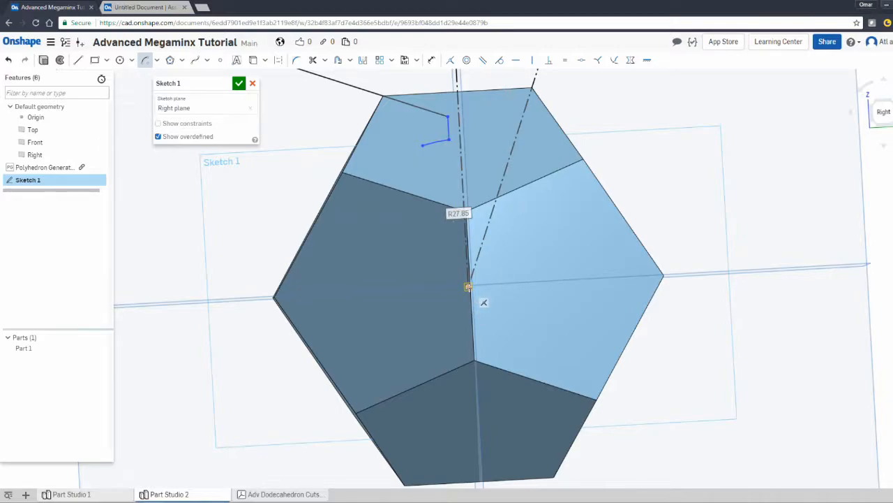
left_click(467, 286)
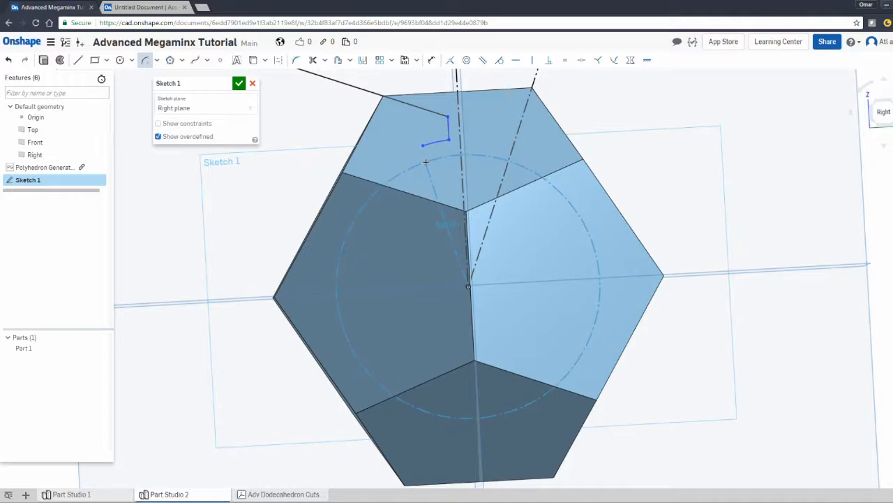
key("Escape")
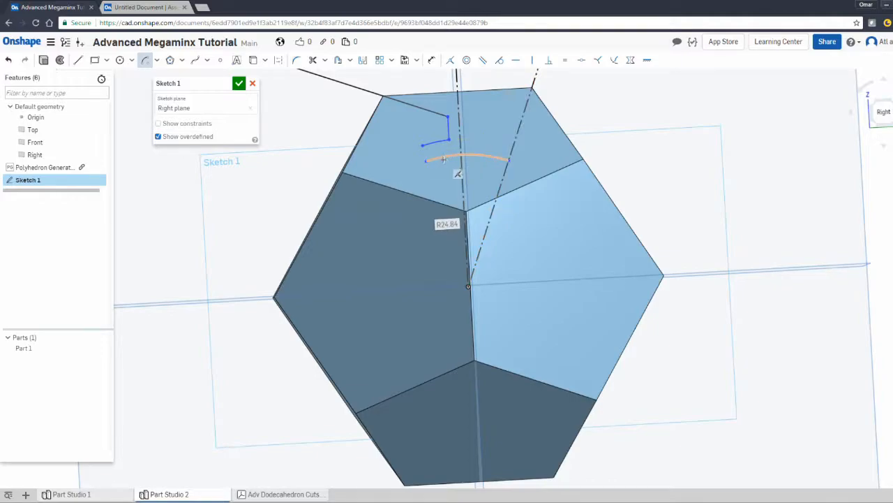
Step: Join the free inner ends of the two origin-centred arcs with a straight line about 3 mm long
left_click(78, 59)
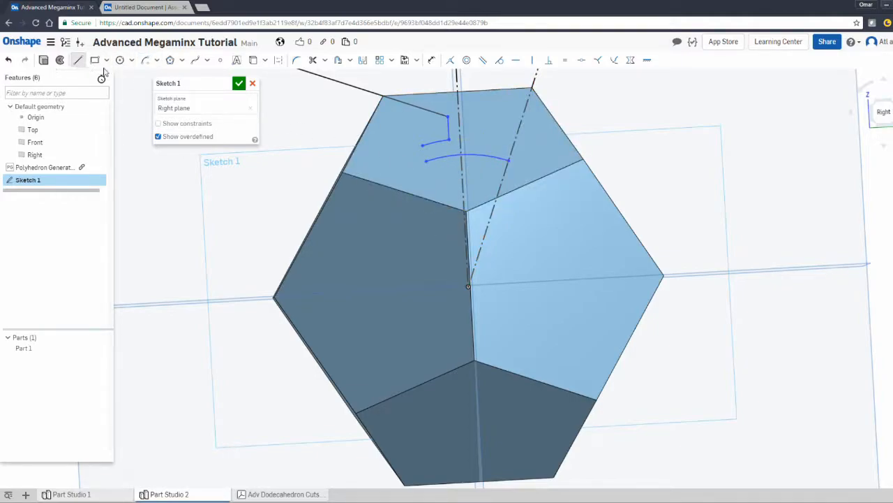
left_click(425, 161)
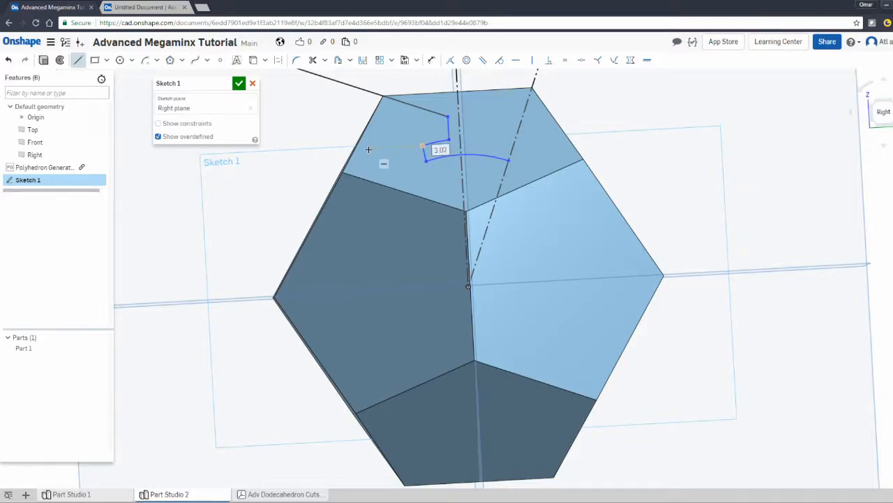
key("Escape")
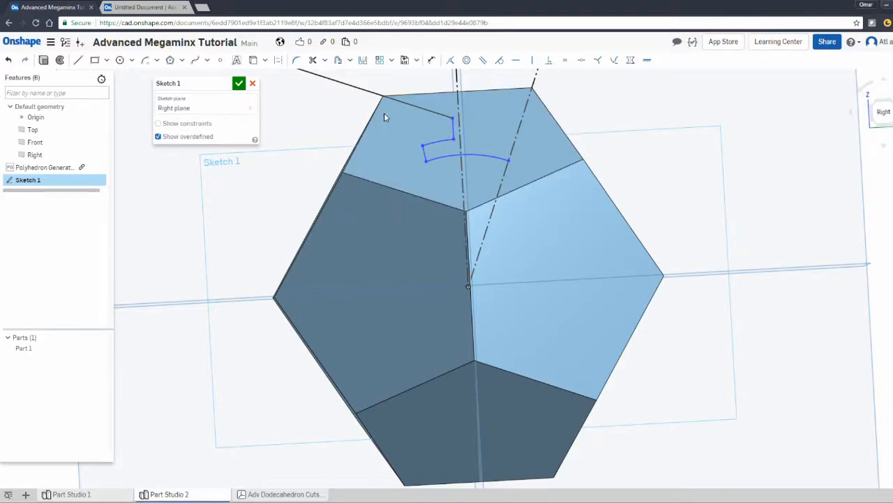
Step: Shift the short line joining the two arcs closer to the vertical construction line and finish the sketch
left_click_drag(434, 157, 446, 153)
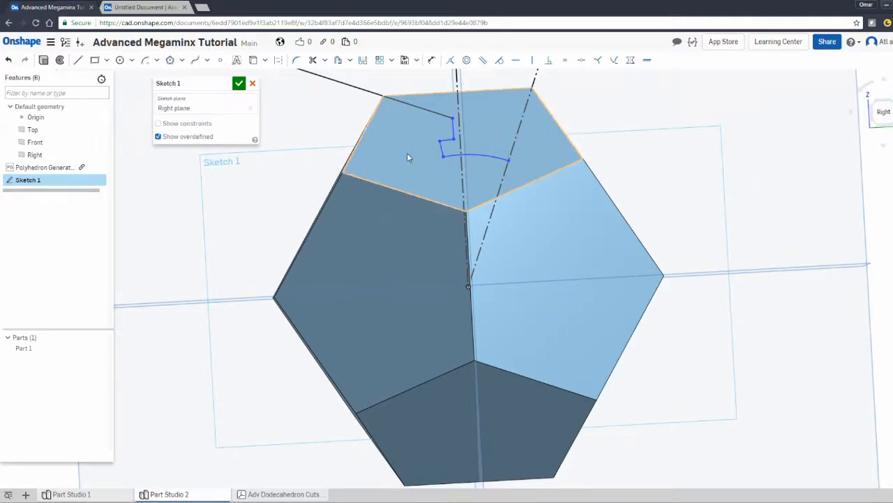
scroll(407, 153, "down", 5)
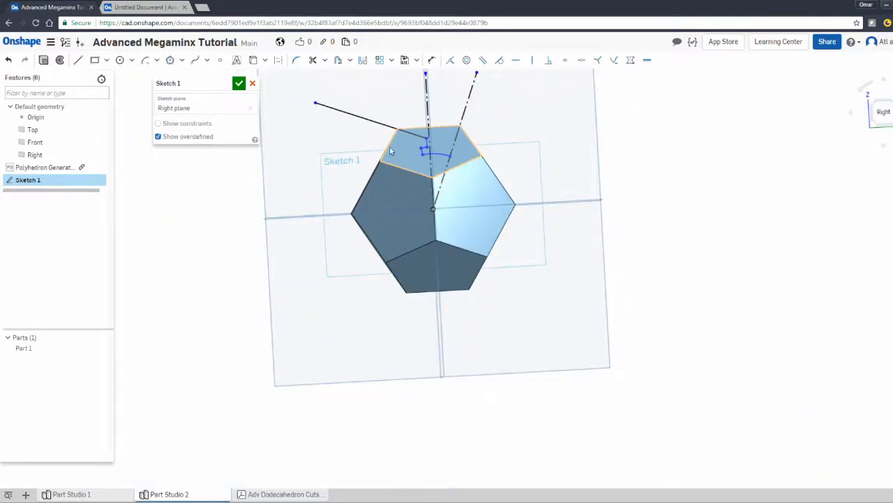
left_click(239, 84)
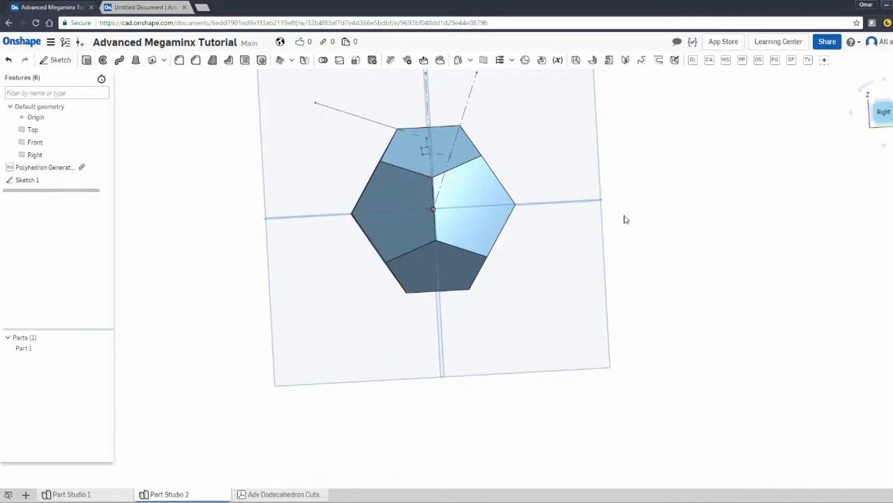
Step: Revolve the sloping line, short lines and arcs of the profile as a new full surface about the slanted construction line
left_click(864, 132)
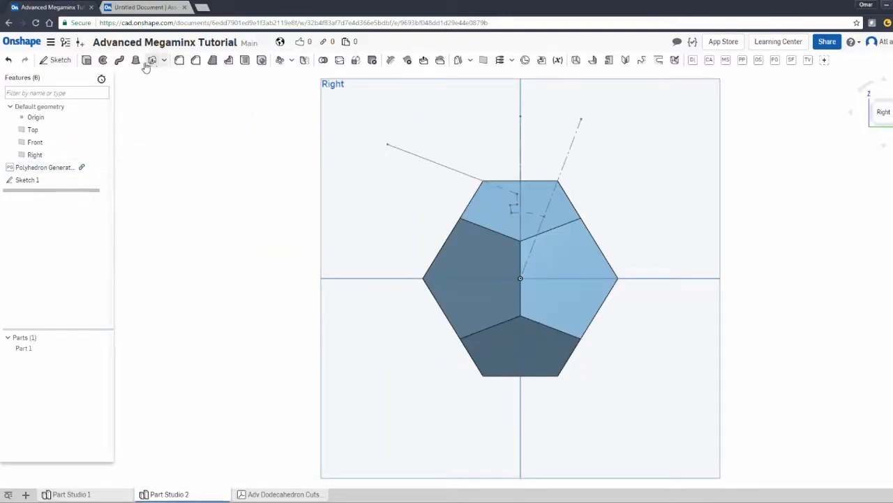
left_click(102, 60)
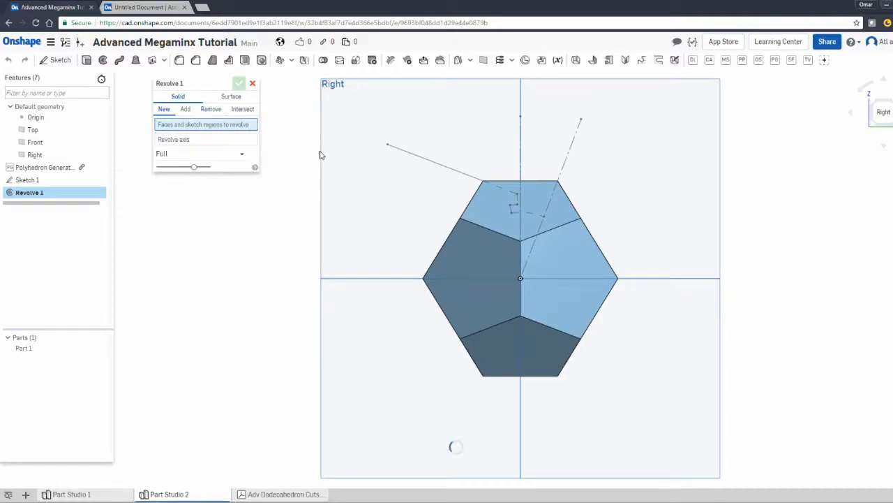
left_click(233, 98)
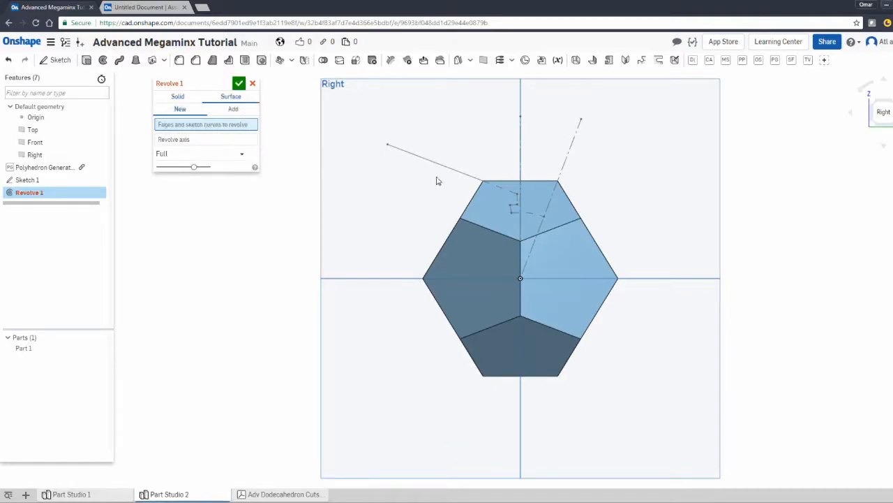
left_click(518, 202)
left_click(516, 200)
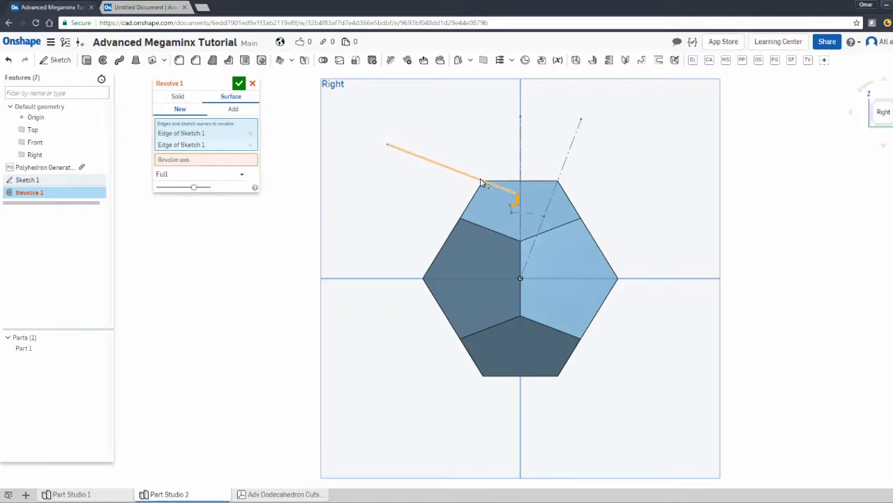
left_click(494, 198)
left_click(512, 209)
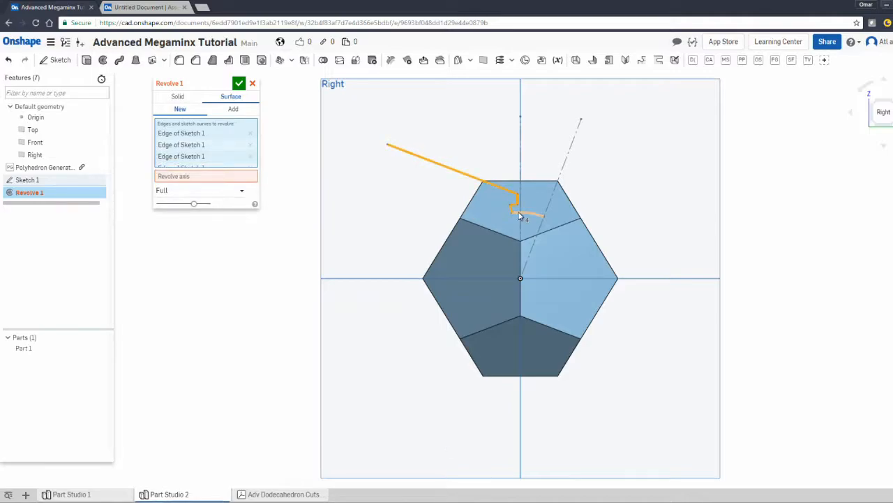
left_click(235, 176)
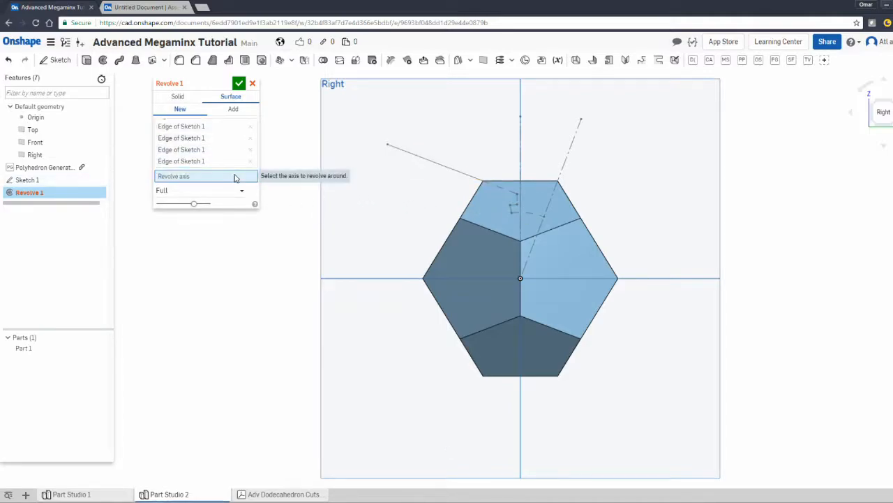
left_click(565, 170)
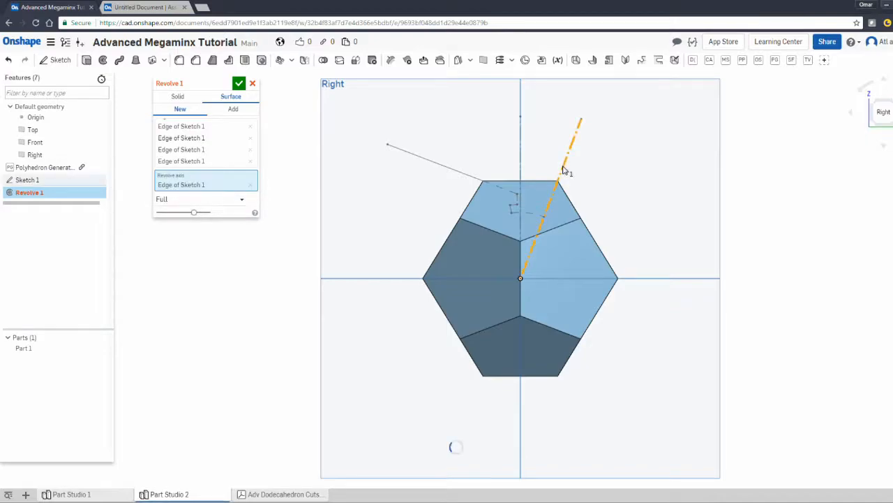
left_click(239, 84)
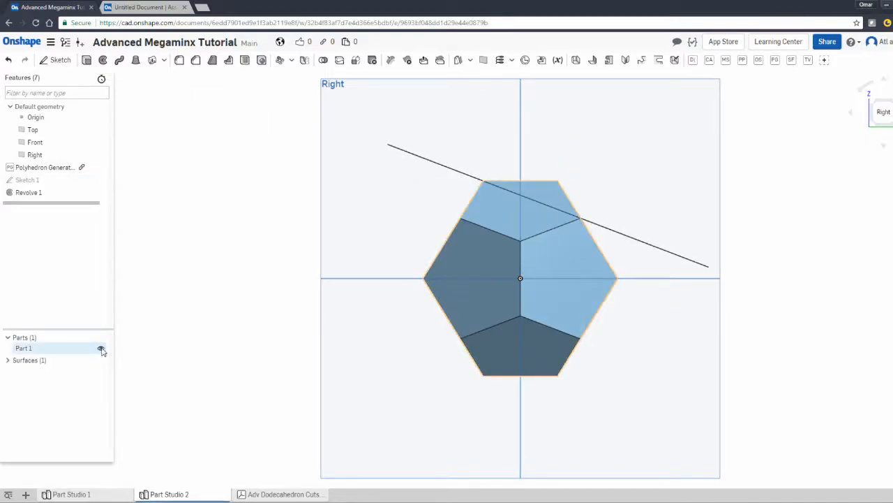
Step: Hide the dodecahedron to examine the revolved cut surface on its own, and show the dodecahedron again
left_click(102, 348)
right_click_drag(440, 238, 475, 239)
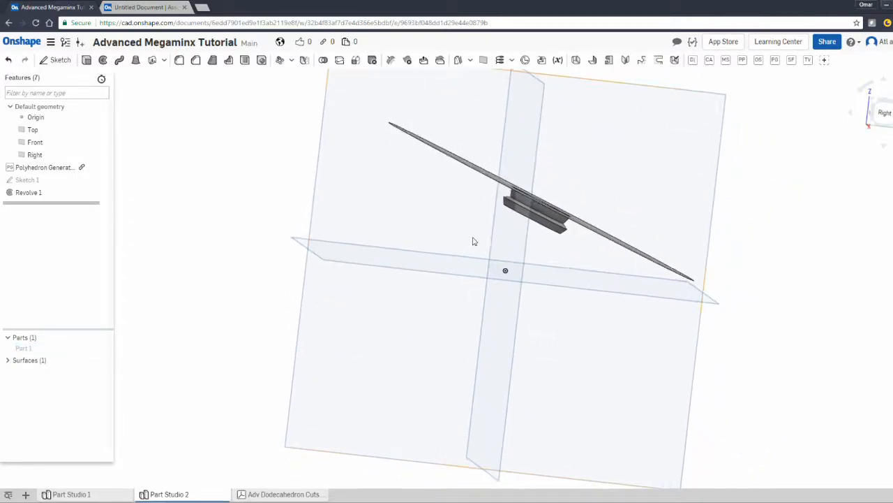
left_click(881, 119)
left_click(101, 348)
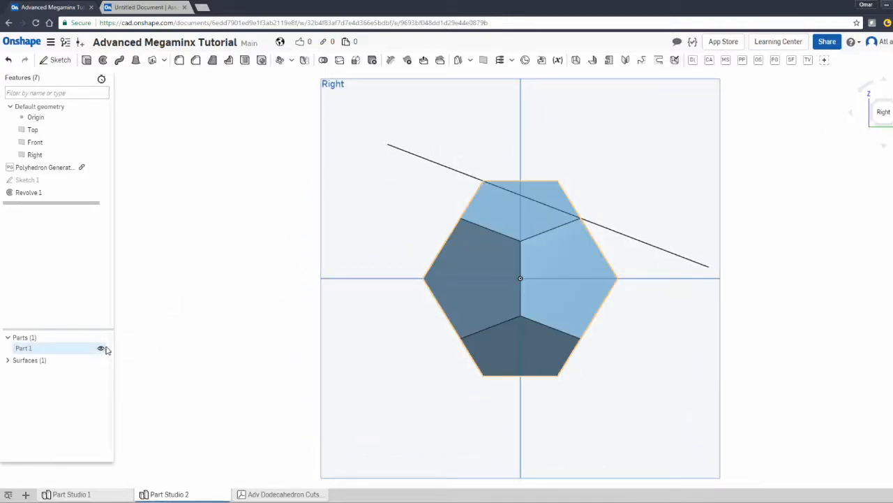
Step: Examine from several sides how the revolved surface cuts the dodecahedron's corner and how the pentagonal faces lie around it
key("shift+7")
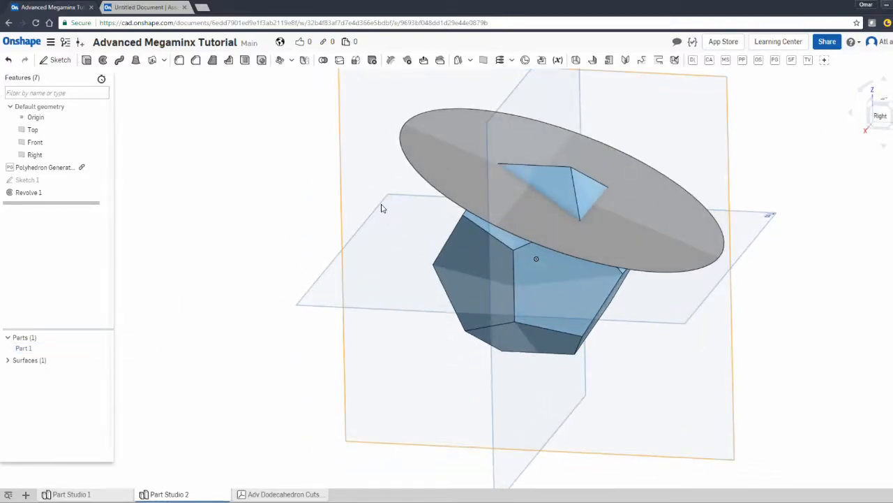
left_click(579, 189)
right_click_drag(558, 186, 540, 227)
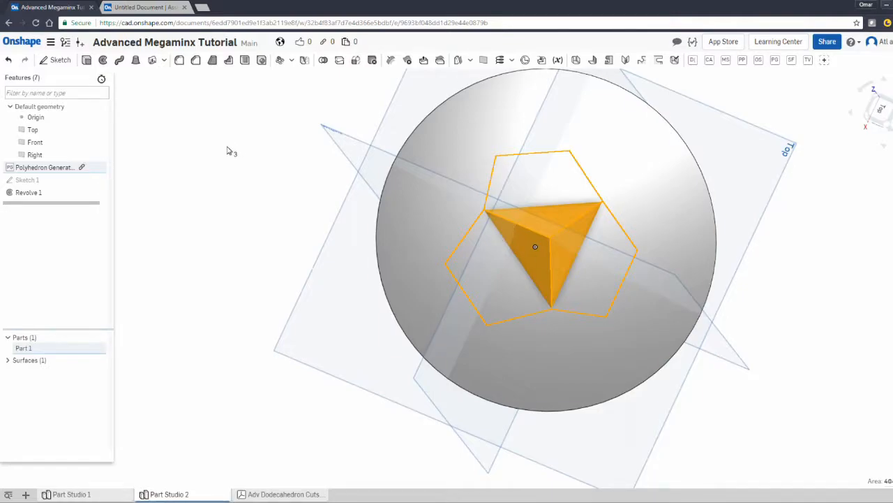
left_click(276, 151)
right_click_drag(277, 151, 353, 140)
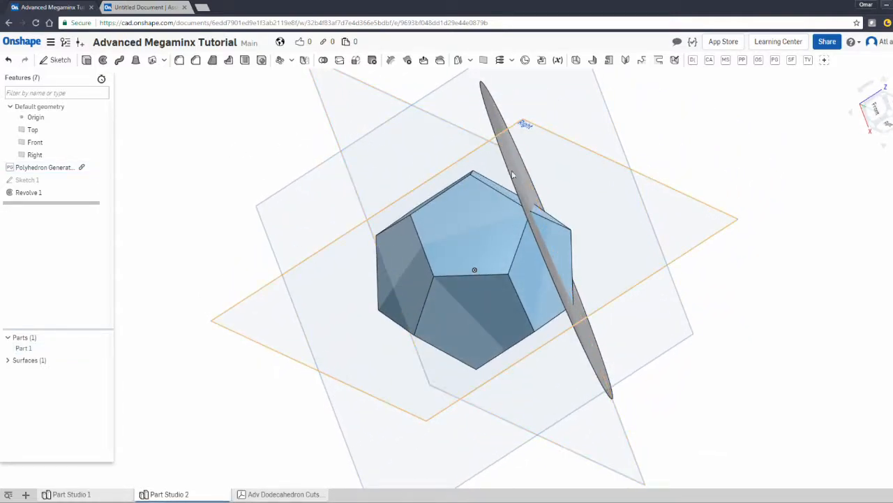
right_click_drag(261, 205, 265, 187)
left_click(469, 246)
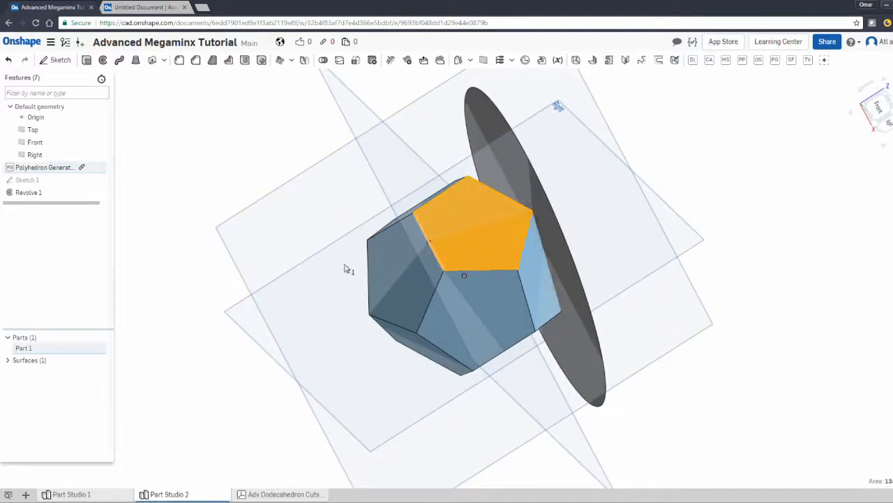
right_click_drag(268, 222, 265, 203)
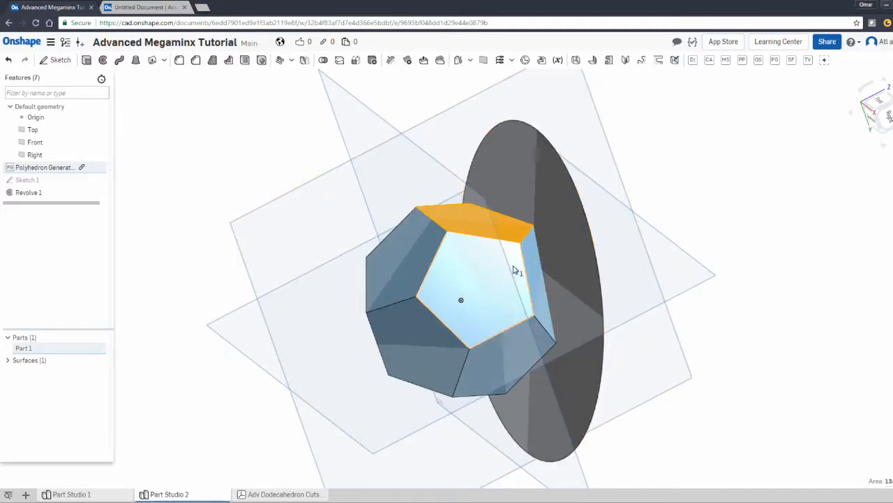
right_click_drag(393, 242, 412, 233)
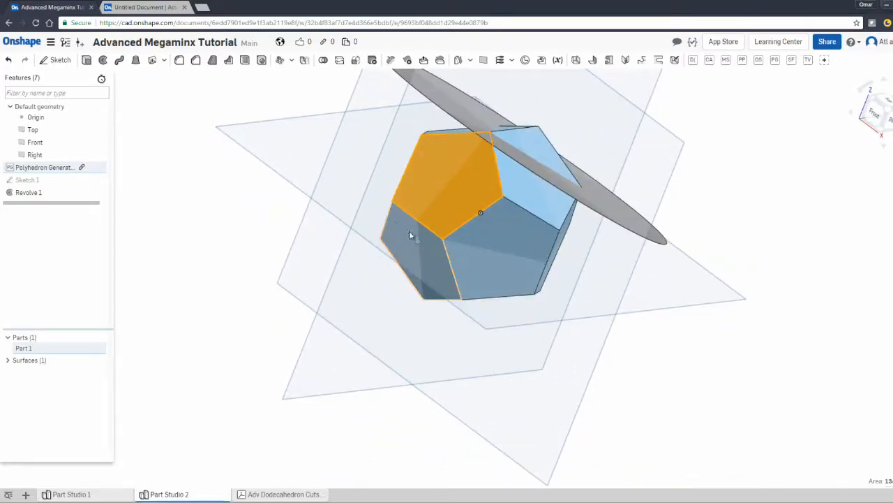
left_click(537, 127)
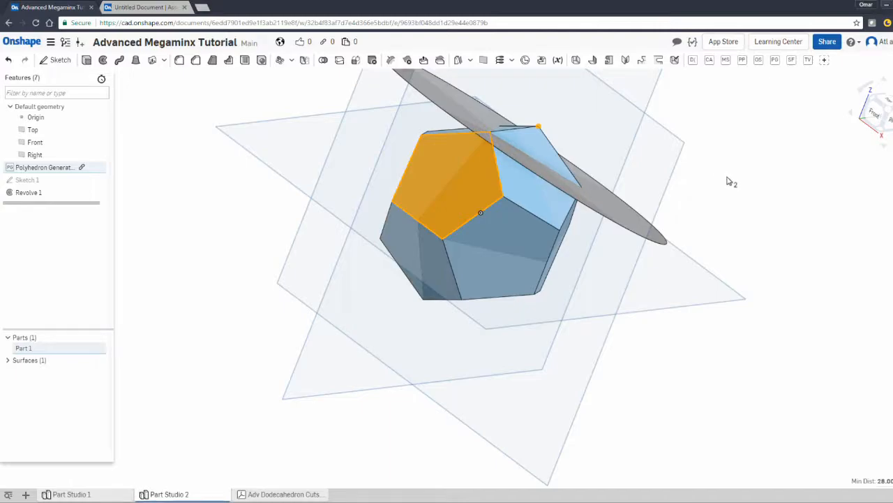
left_click(728, 179)
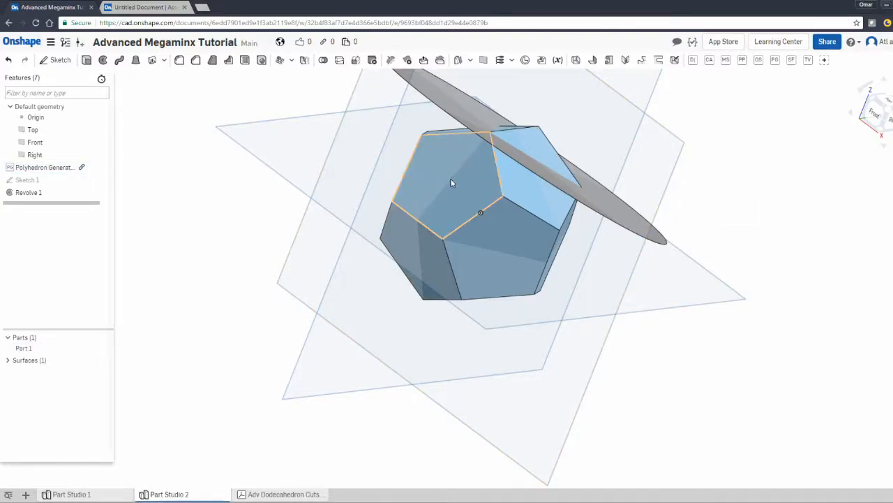
left_click(890, 124)
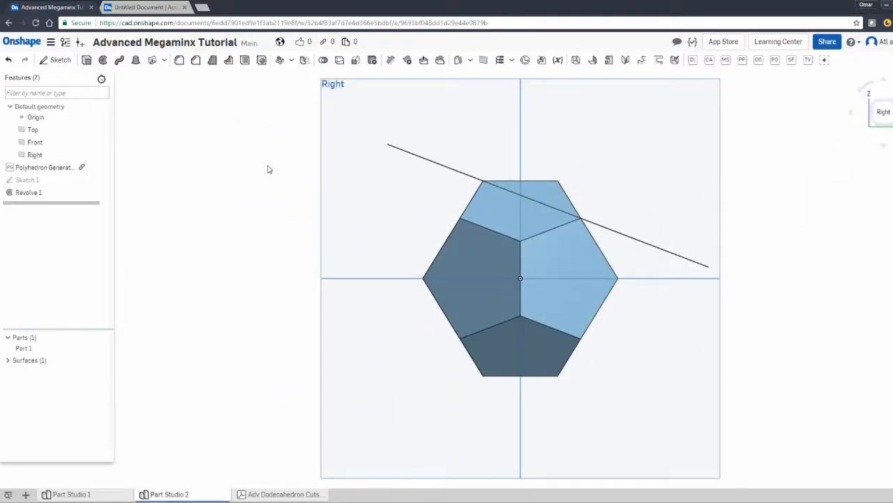
Step: Create construction axes from the origin through the faces of the dodecahedron body, with an axis length of 100 mm
right_click_drag(249, 168, 249, 183)
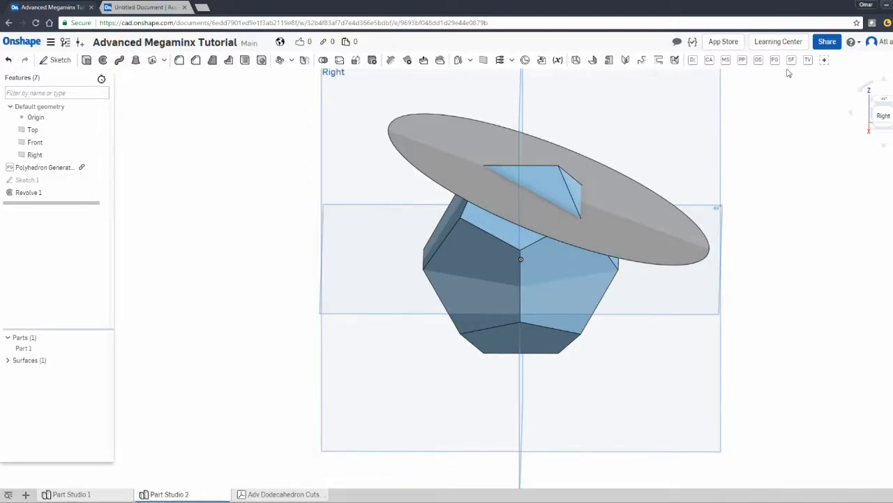
left_click(710, 62)
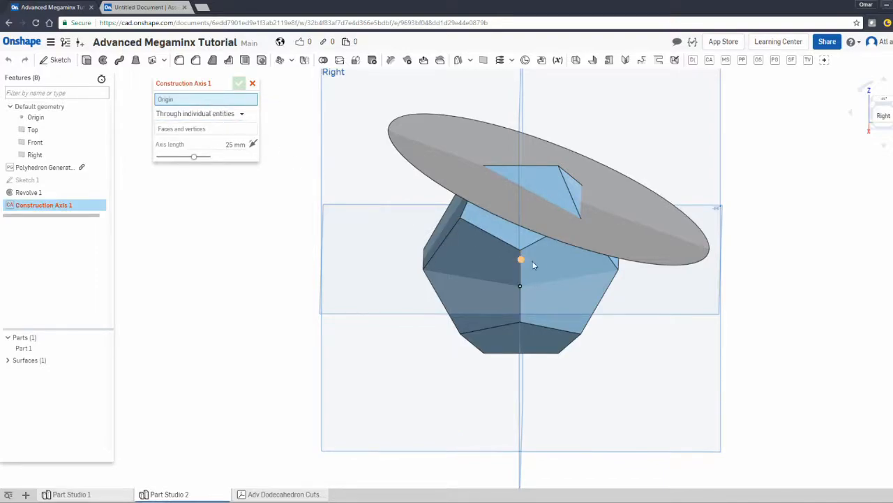
left_click(522, 261)
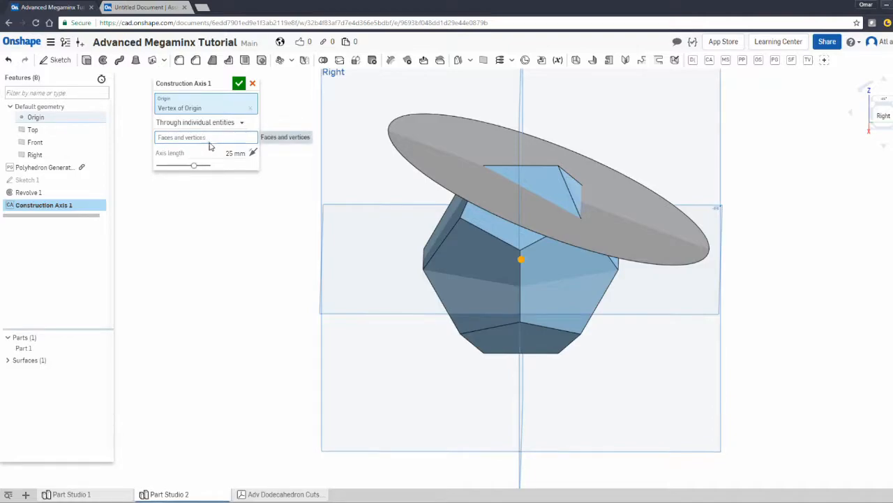
left_click(189, 123)
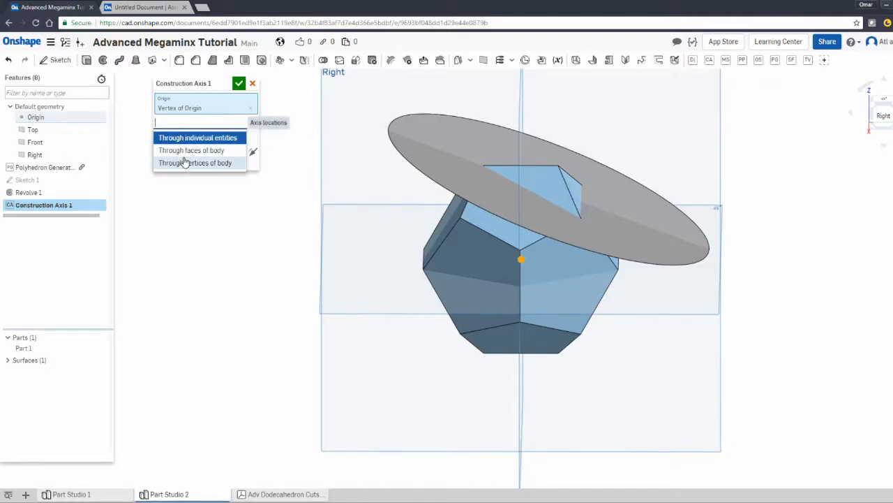
left_click(185, 150)
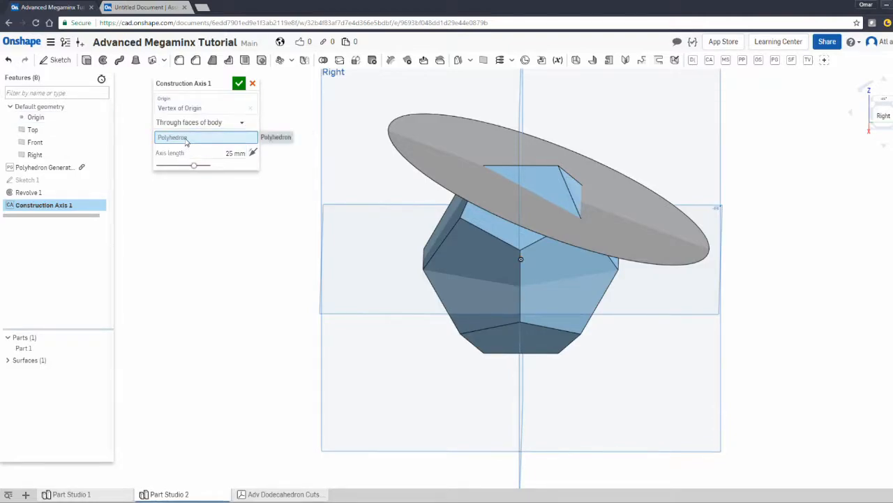
left_click(365, 241)
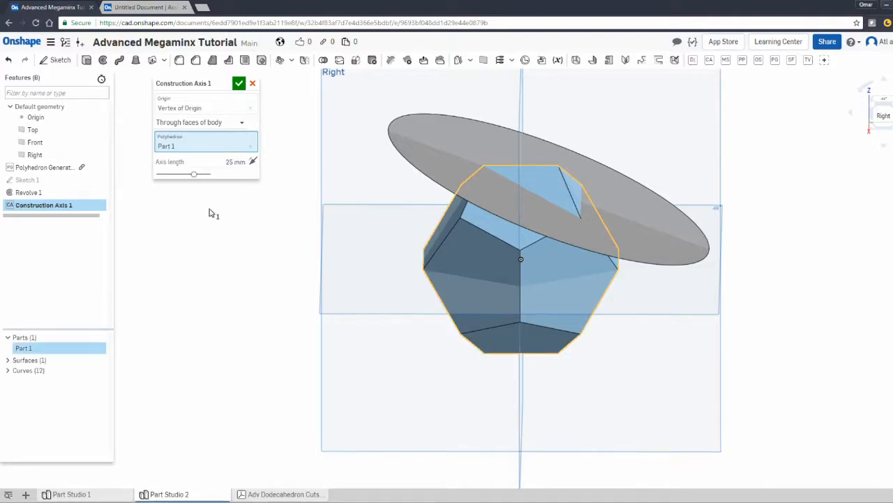
left_click(234, 163)
type("100")
key("Return")
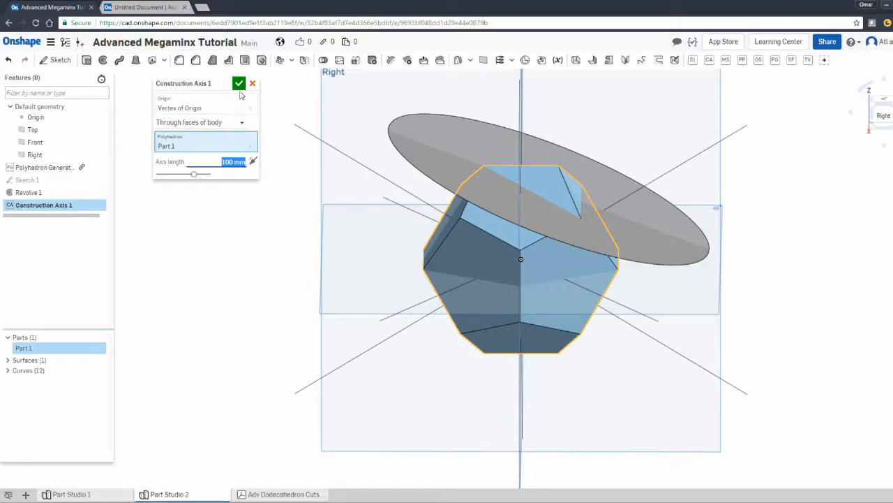
left_click(239, 84)
Step: Hide the reference planes and circular-pattern the revolved surface into 5 equally spaced instances over 360 degrees about the upper face's construction axis
mouse_move(305, 206)
right_mouse_down()
mouse_move(298, 218)
mouse_move(305, 216)
mouse_move(289, 219)
mouse_move(301, 214)
right_mouse_up()
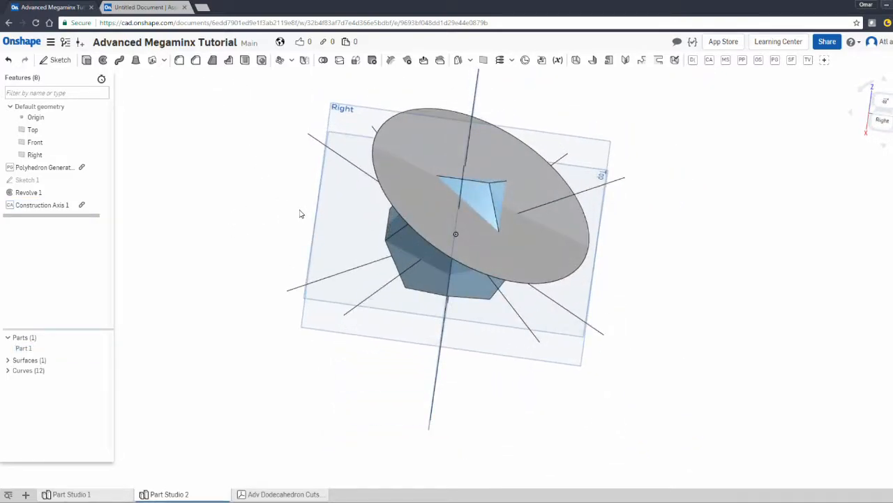
key("p")
right_click_drag(345, 241, 367, 238)
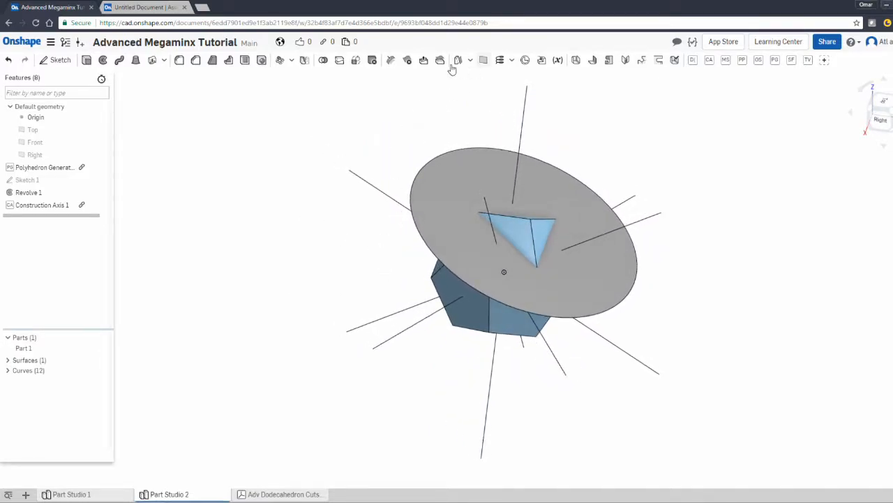
left_click(281, 60)
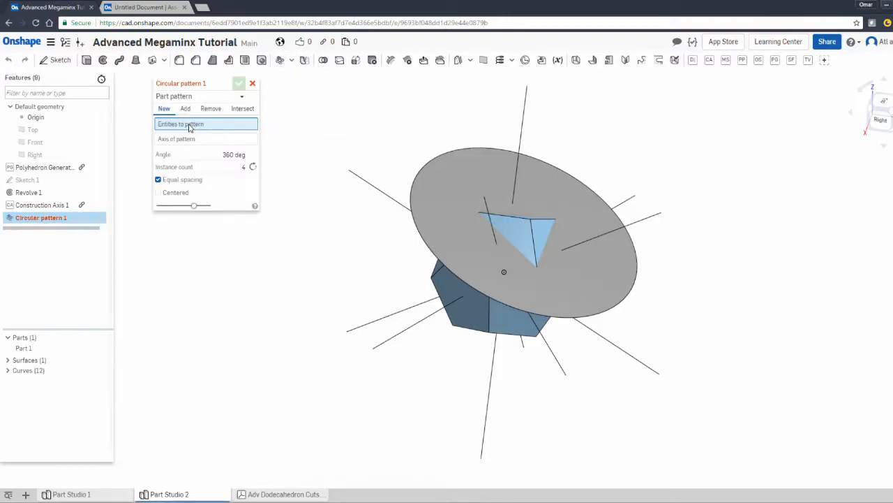
left_click(451, 189)
left_click(209, 147)
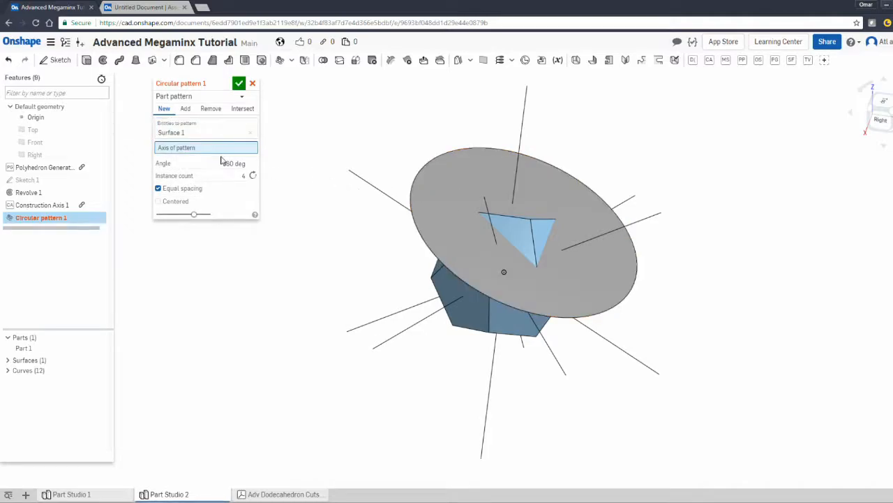
left_click(524, 125)
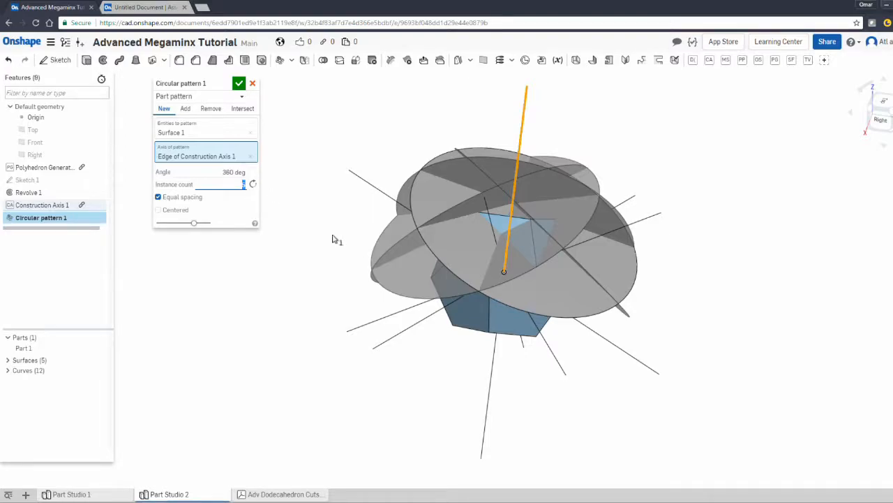
left_click(239, 83)
Step: Split the dodecahedron with all five patterned cut surfaces using Multi-Surface Split, without keeping the tools
right_click_drag(345, 125, 254, 260)
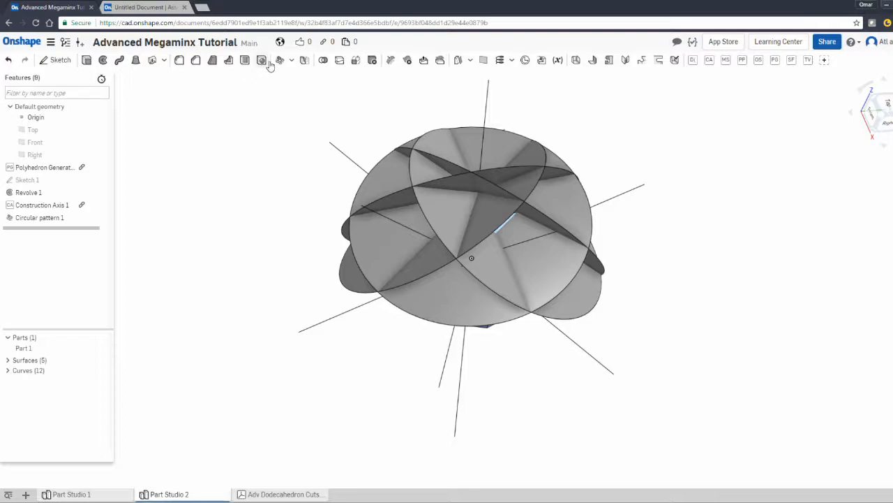
left_click(726, 61)
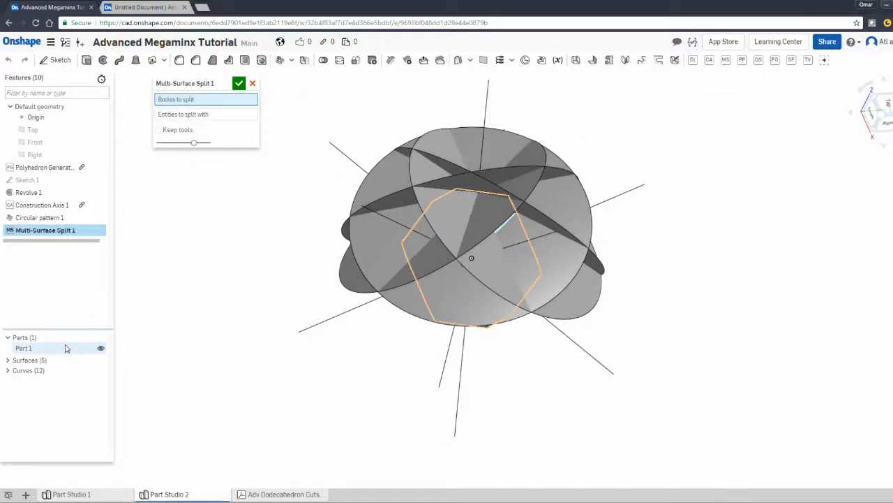
left_click(27, 349)
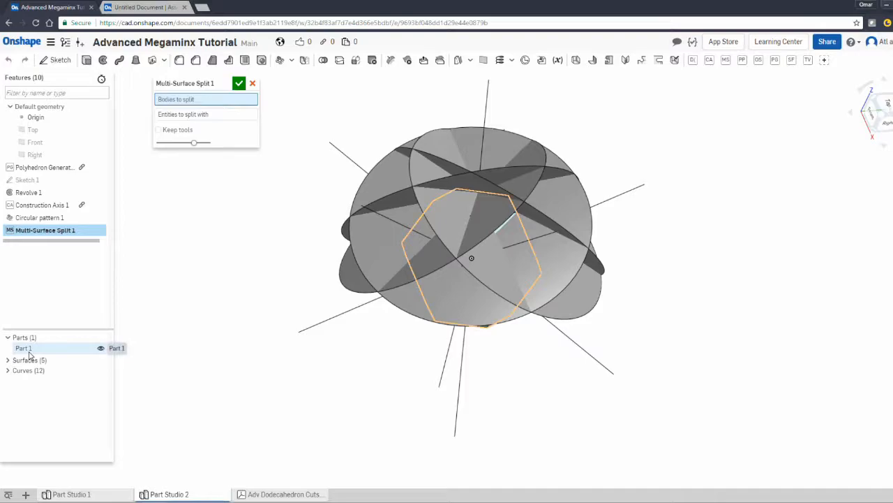
left_click(209, 123)
left_click(8, 361)
right_click_drag(304, 332, 273, 306)
left_click(25, 419)
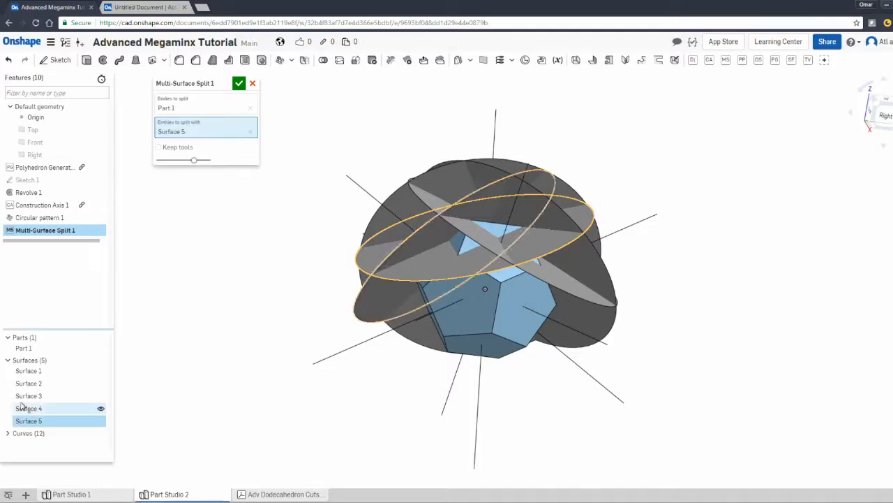
left_click(22, 406)
left_click(23, 410)
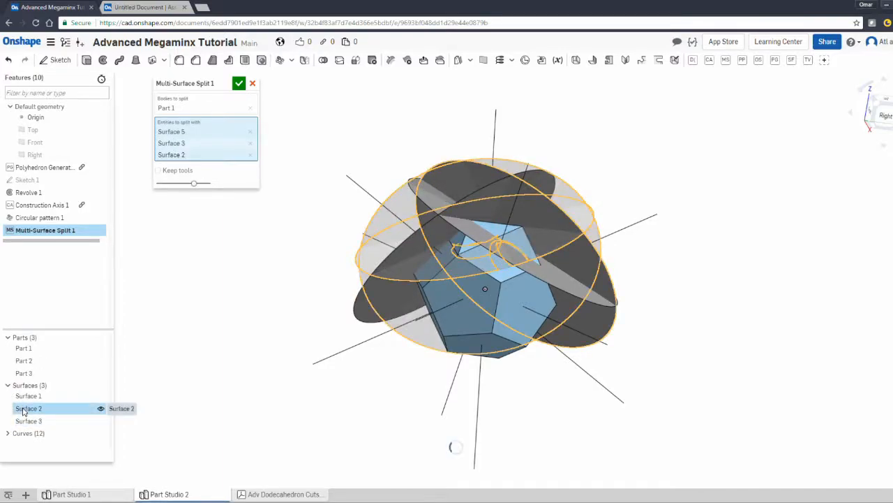
left_click(24, 422)
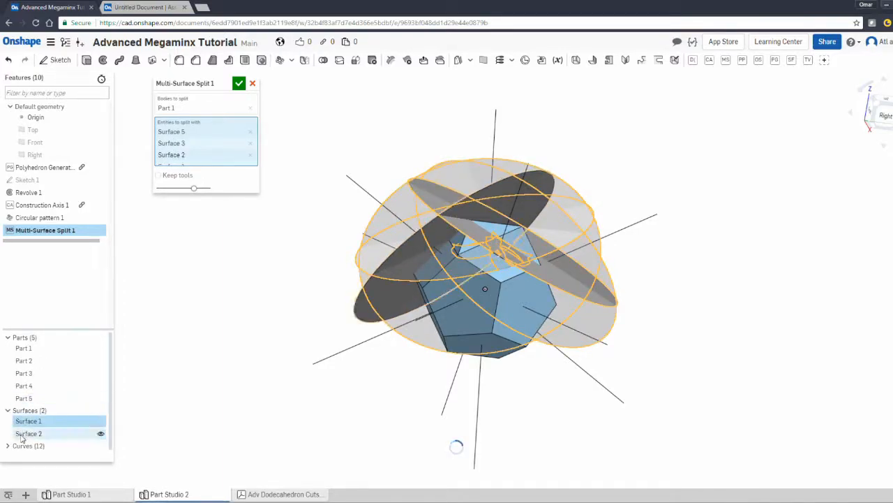
scroll(34, 435, "down", 1)
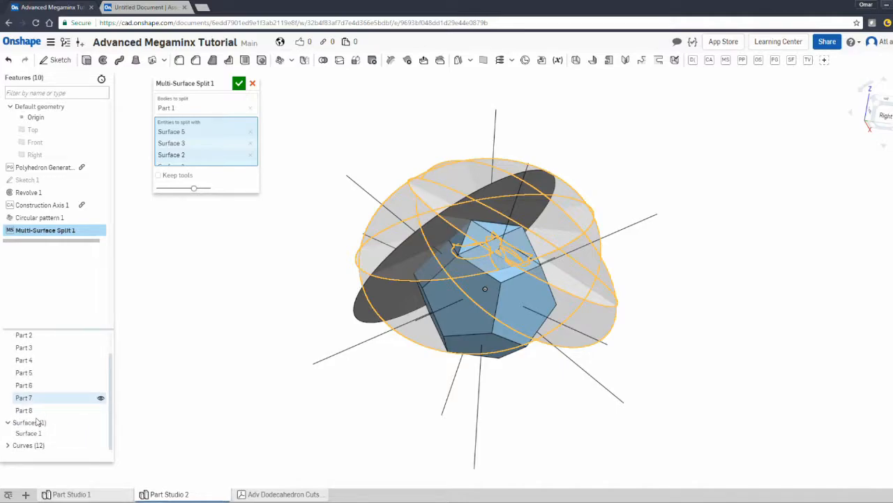
left_click(30, 433)
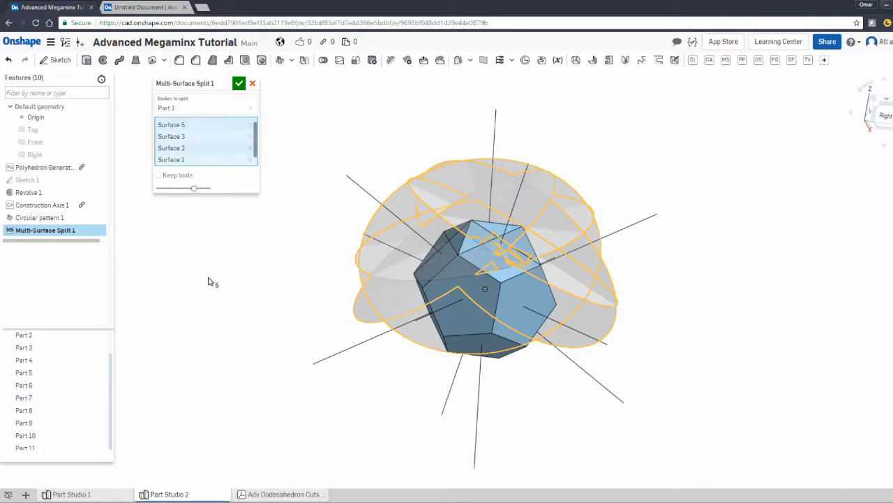
right_click_drag(267, 291, 236, 323)
left_click(238, 84)
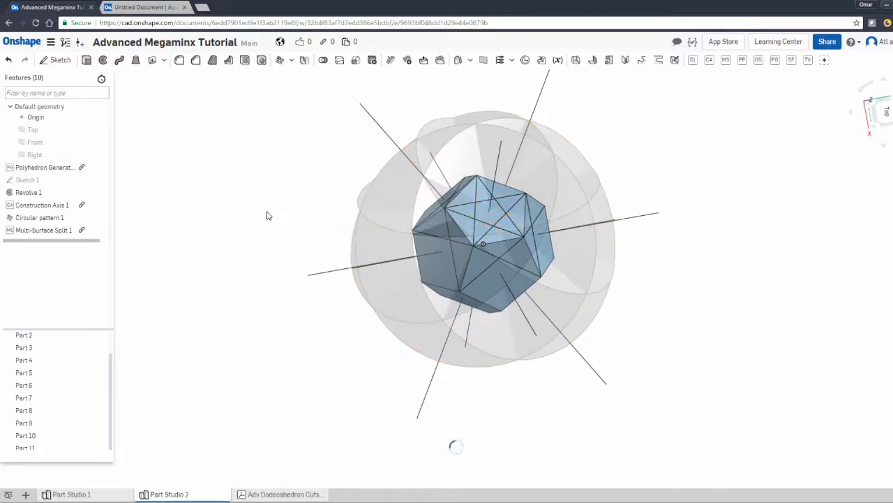
Step: Examine the split dodecahedron from several sides, and hide its main body to inspect the cut-off pieces from the inside
mouse_move(298, 211)
right_mouse_down()
mouse_move(313, 251)
mouse_move(293, 242)
mouse_move(306, 230)
mouse_move(279, 189)
mouse_move(295, 185)
mouse_move(313, 198)
mouse_move(303, 213)
right_mouse_up()
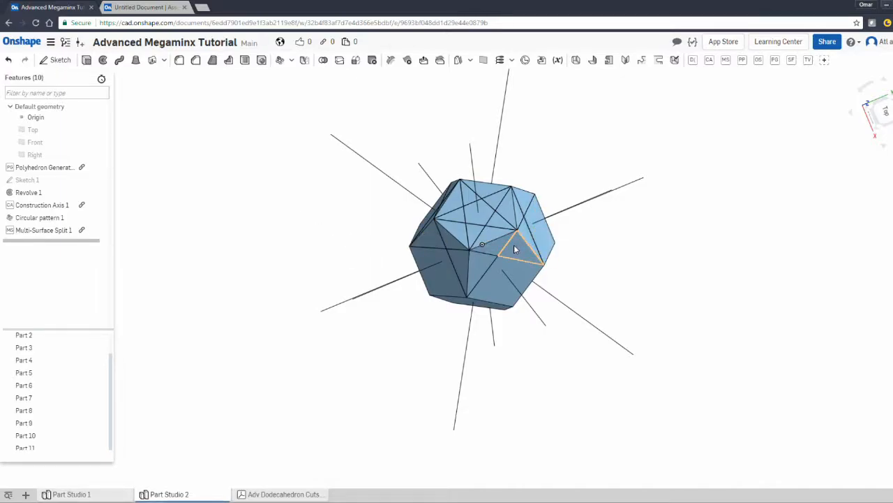
right_click_drag(253, 177, 339, 259)
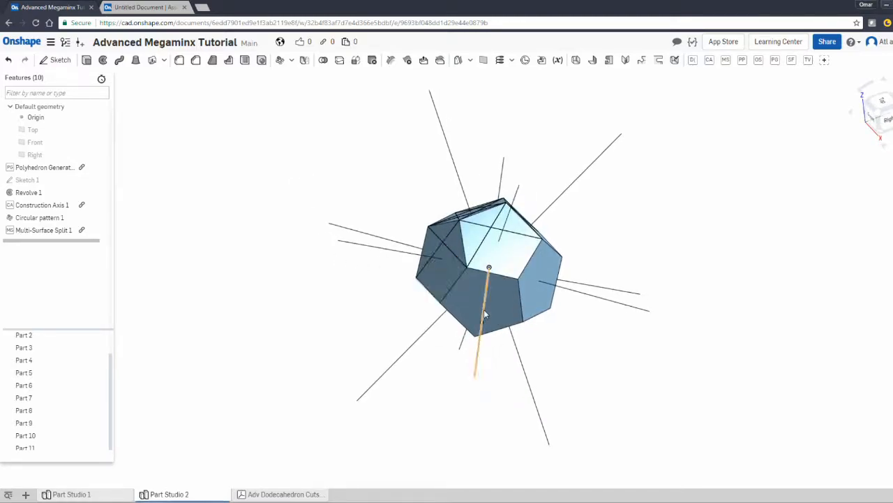
left_click(460, 305)
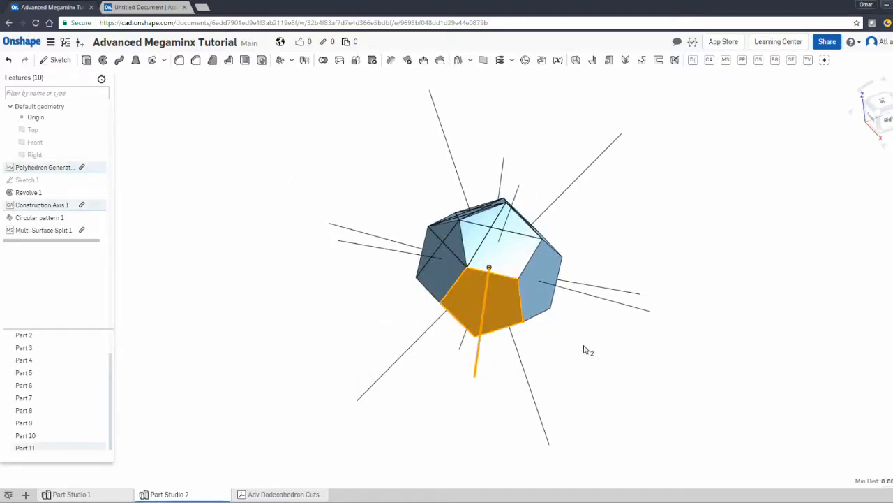
left_click(562, 381)
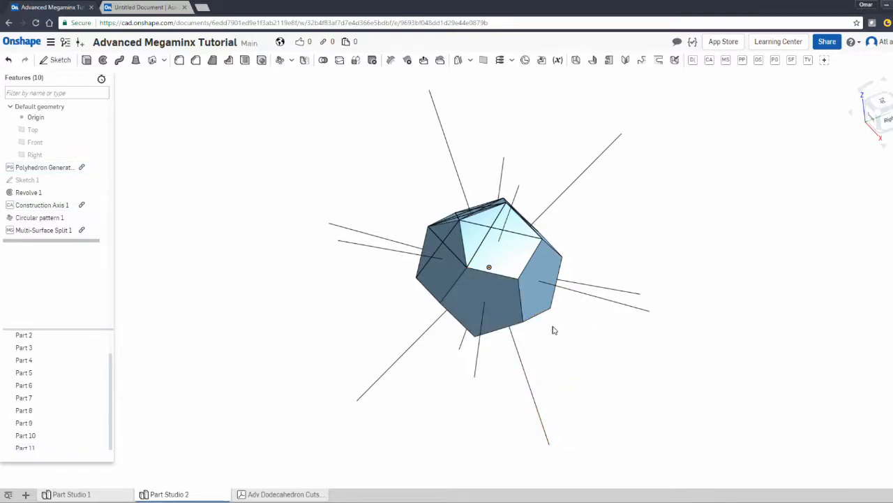
left_click(515, 307)
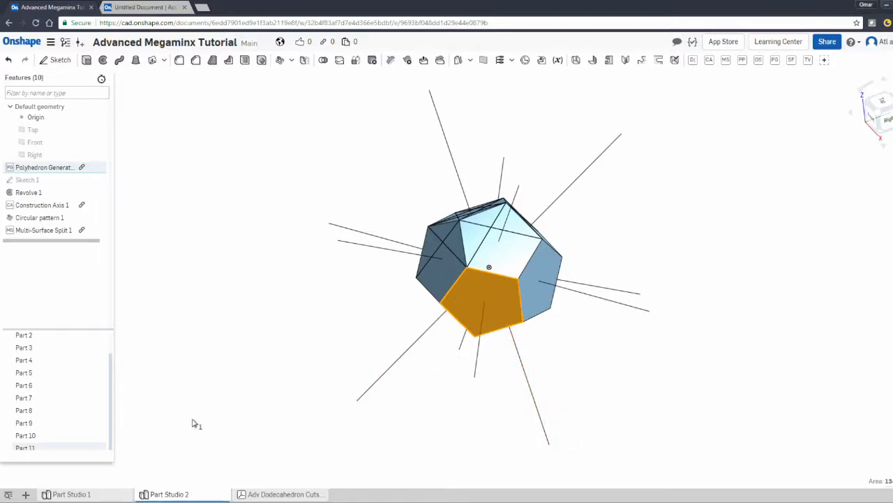
left_click(109, 452)
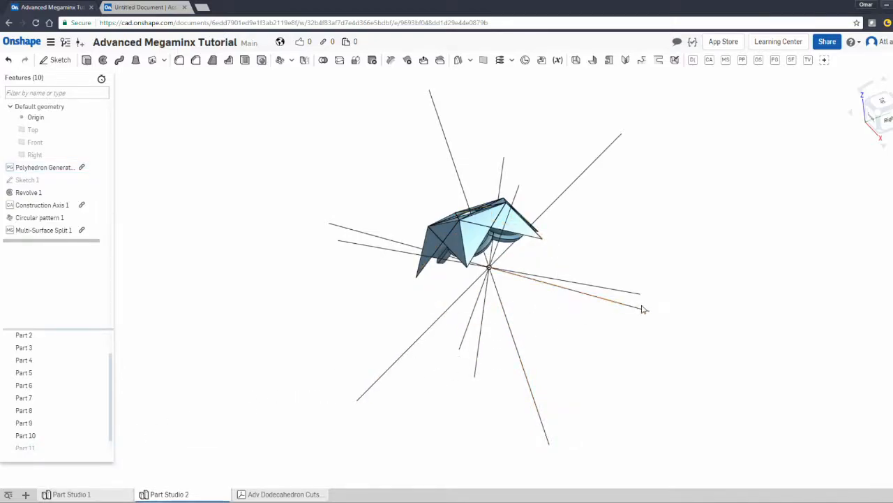
right_click_drag(598, 328, 575, 259)
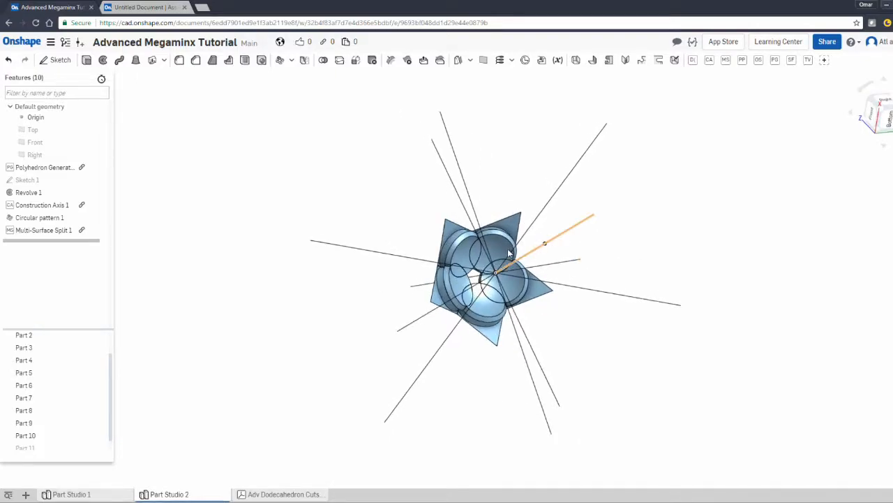
scroll(509, 253, "up", 3)
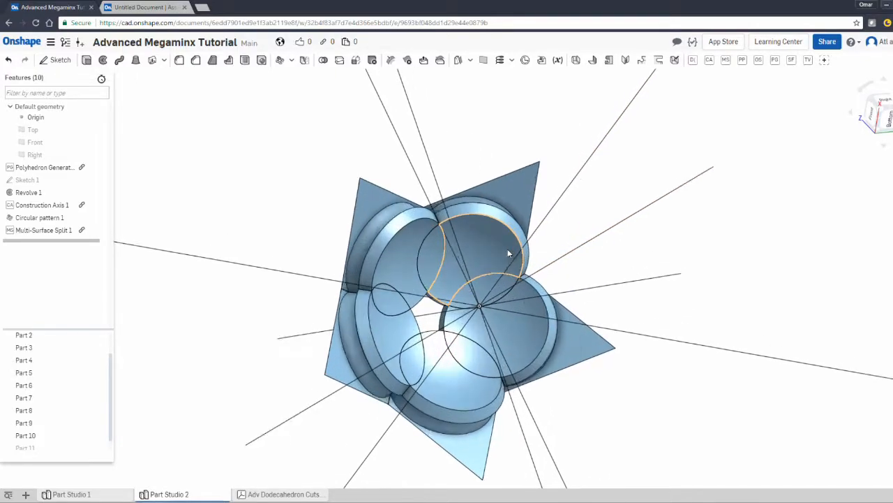
Step: Select the five pointed corner pieces around the cut face and hide them to isolate the edge pieces
left_click(386, 259)
right_click_drag(303, 226, 354, 232)
left_click(534, 147)
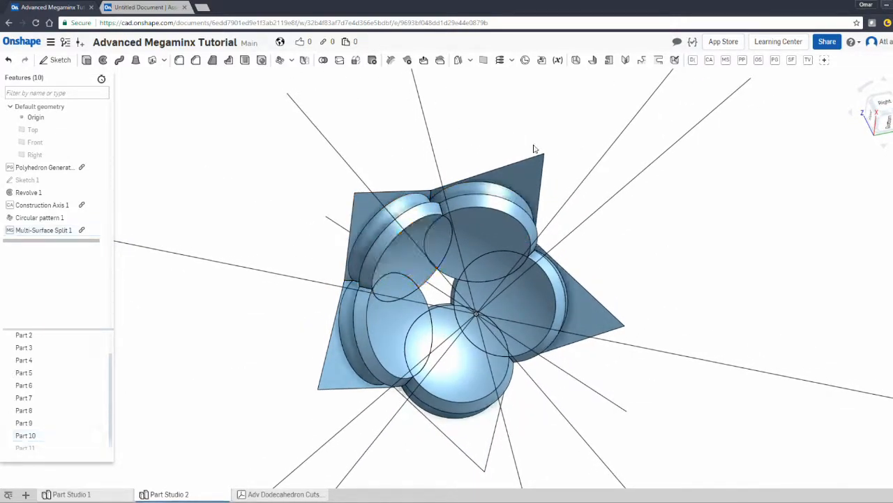
left_click(524, 179)
left_click(574, 314)
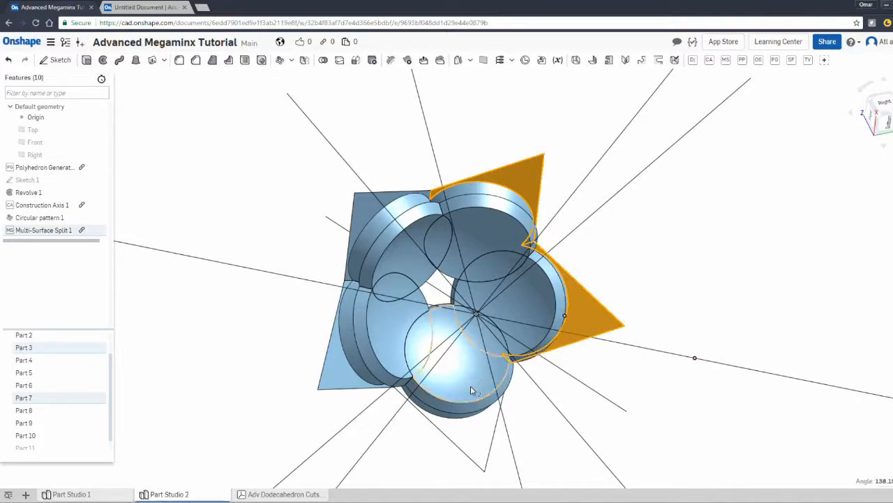
left_click(435, 417)
left_click(335, 374)
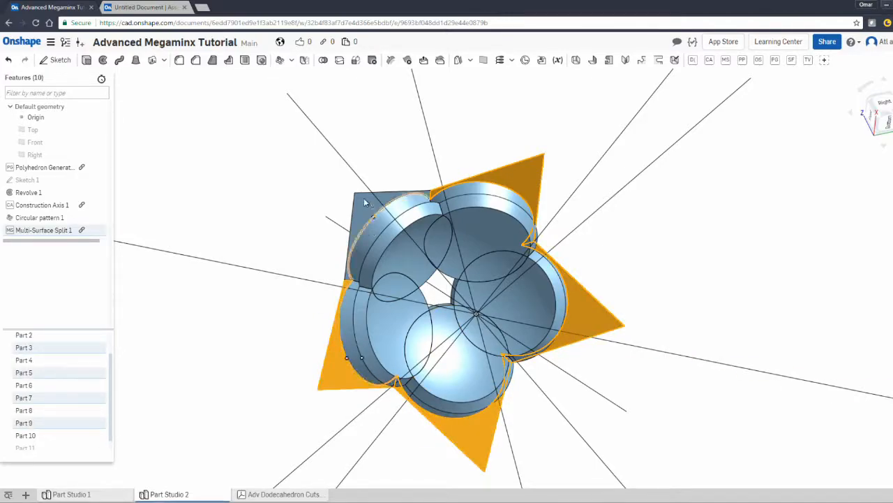
left_click(364, 197)
right_click(364, 197)
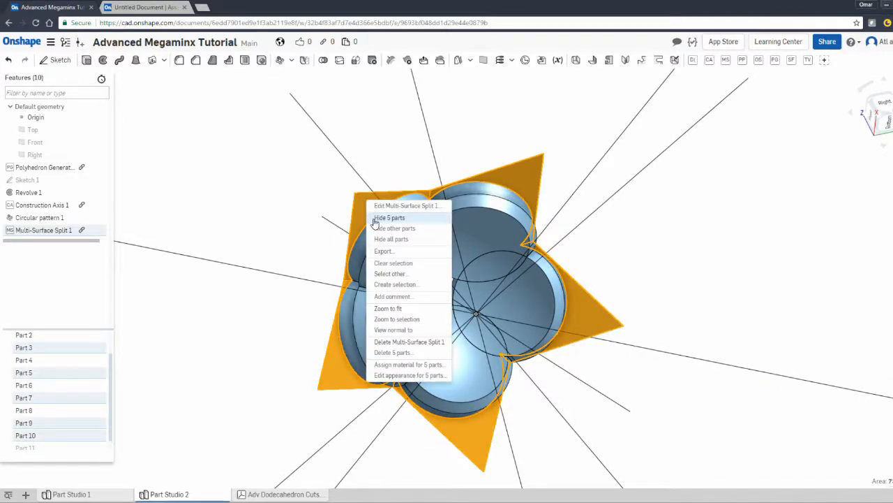
left_click(374, 221)
Step: Examine the five edge pieces from the outside, hide all parts, and show all parts again
right_click_drag(295, 204, 543, 185)
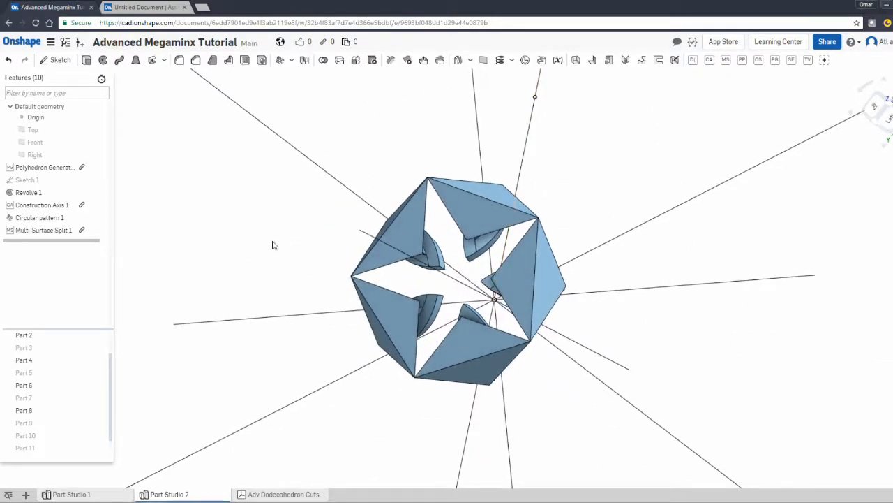
right_click(88, 347)
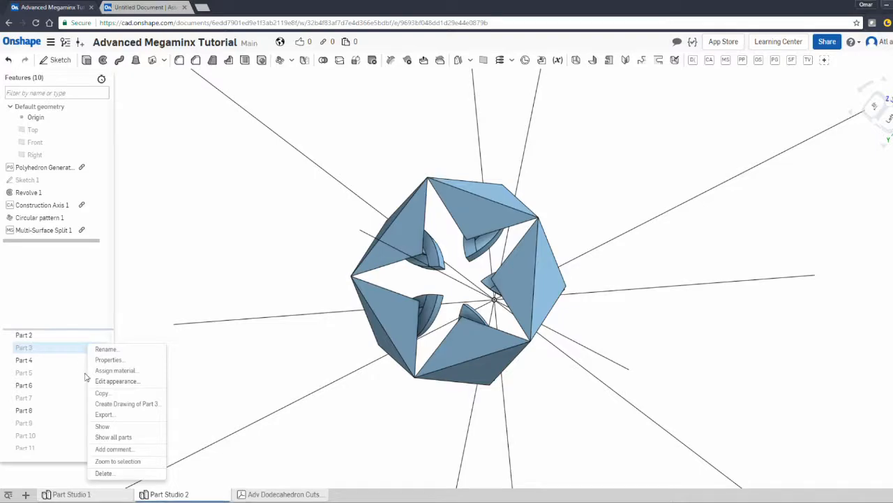
left_click(285, 249)
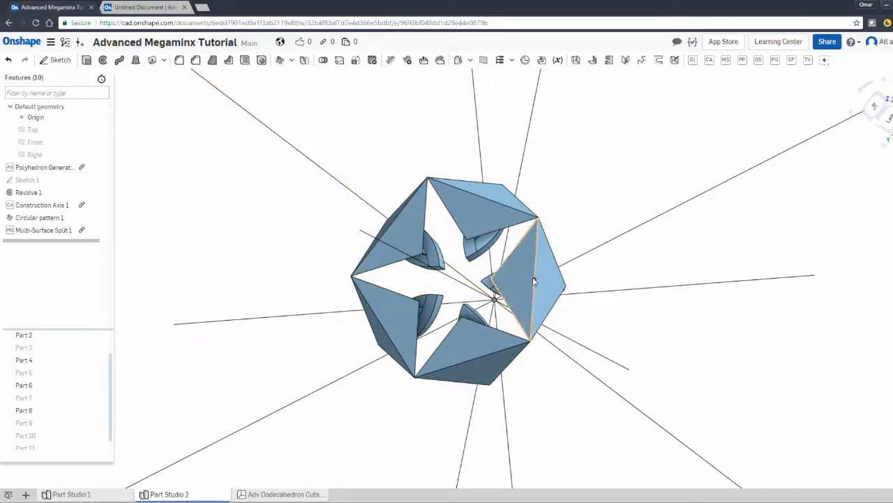
right_click_drag(603, 336, 616, 307)
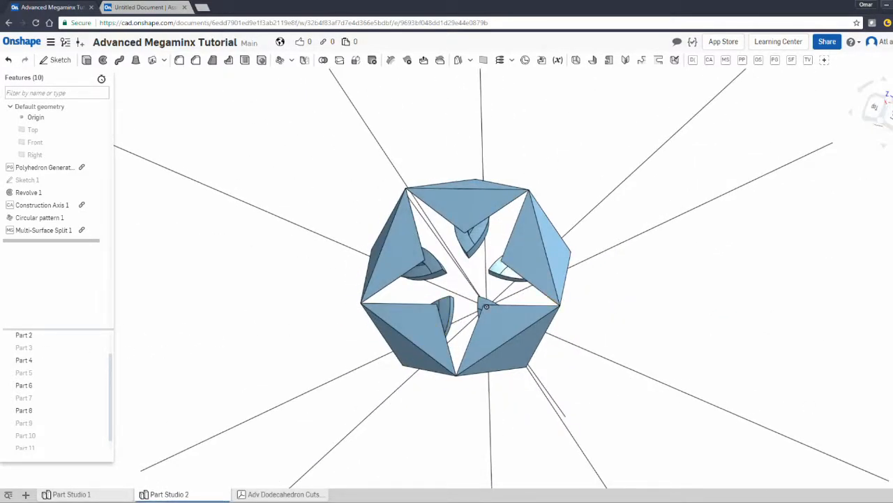
right_click(24, 338)
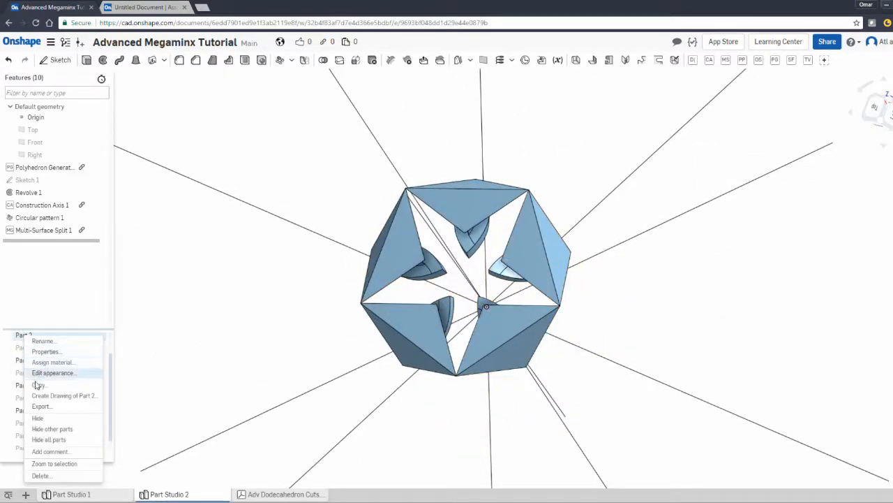
left_click(50, 440)
right_click(59, 387)
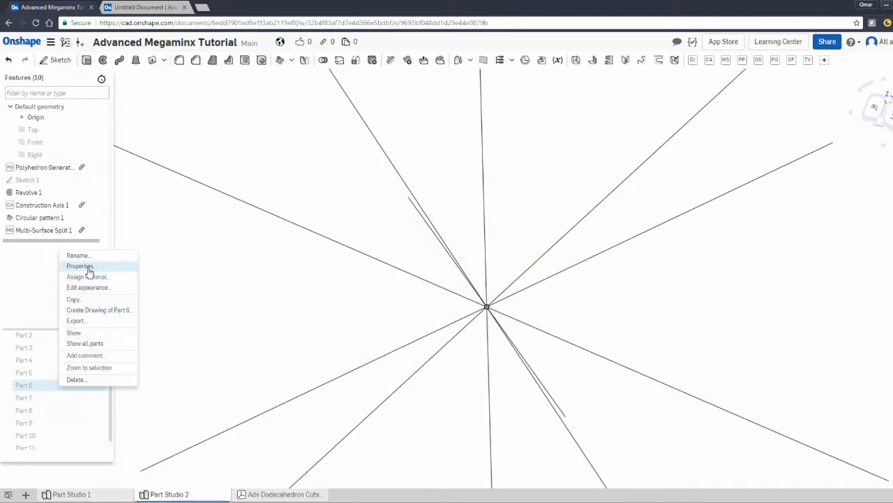
left_click(88, 343)
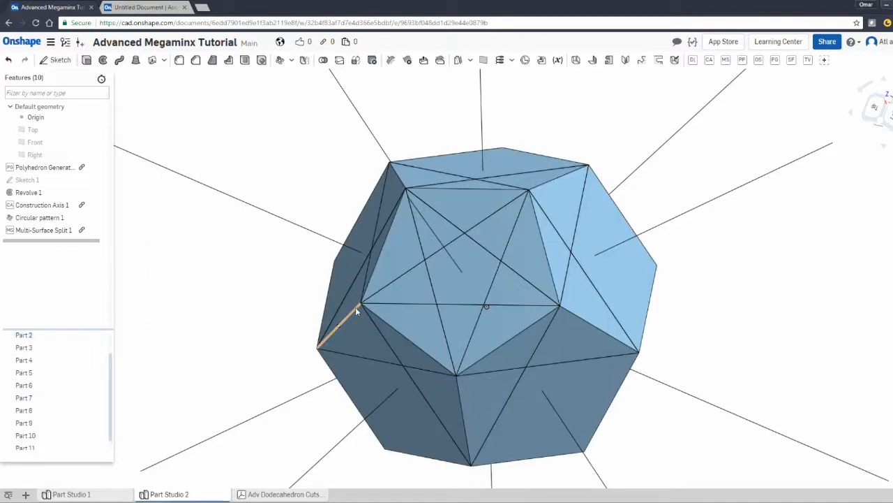
Step: Isolate the main body with the central pentagon by hiding all other parts
left_click(466, 282)
right_click(472, 273)
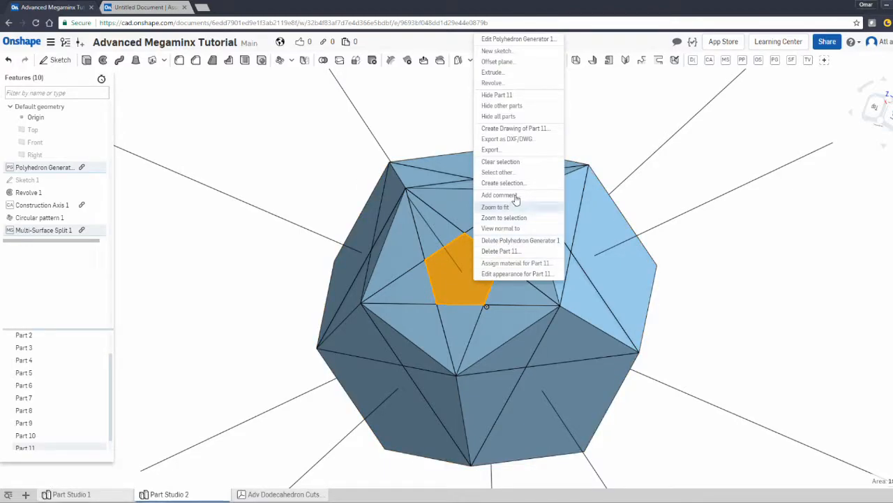
left_click(508, 105)
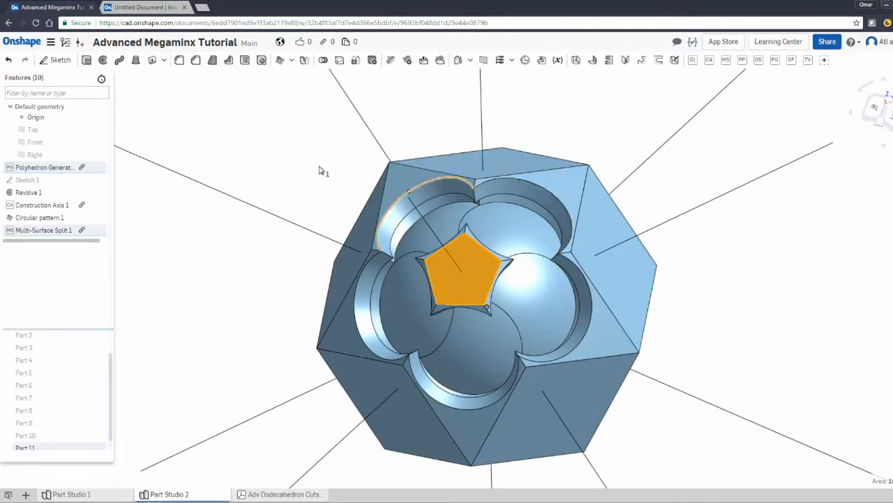
Step: Examine the isolated main body from several sides, highlighting the uncut outer faces around it, and clear the selection
right_click_drag(321, 170, 435, 146)
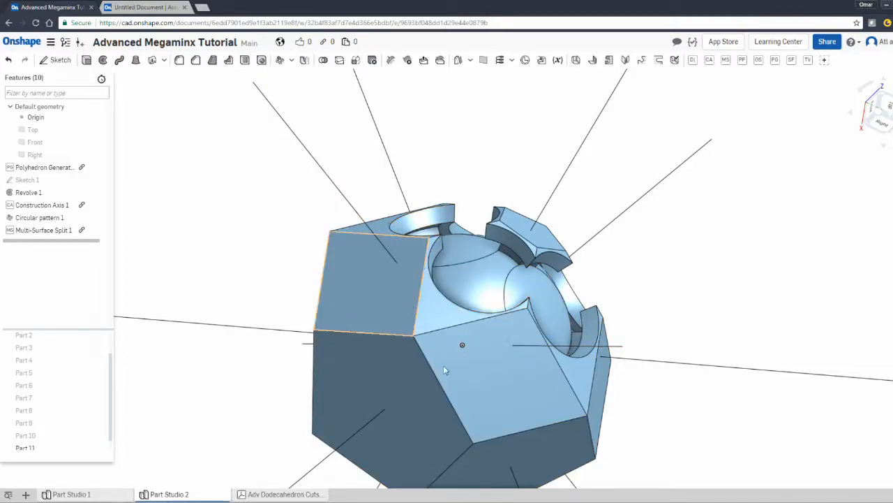
left_click(390, 293)
left_click(394, 366)
left_click(497, 377)
left_click(602, 370)
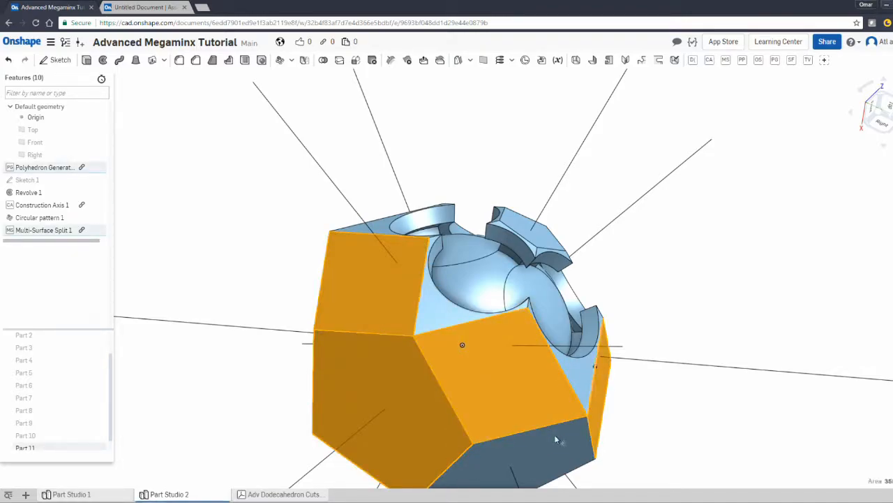
right_click_drag(642, 312, 507, 279)
left_click(511, 266)
left_click(614, 228)
right_click_drag(496, 241, 597, 255)
right_click_drag(505, 193, 588, 215)
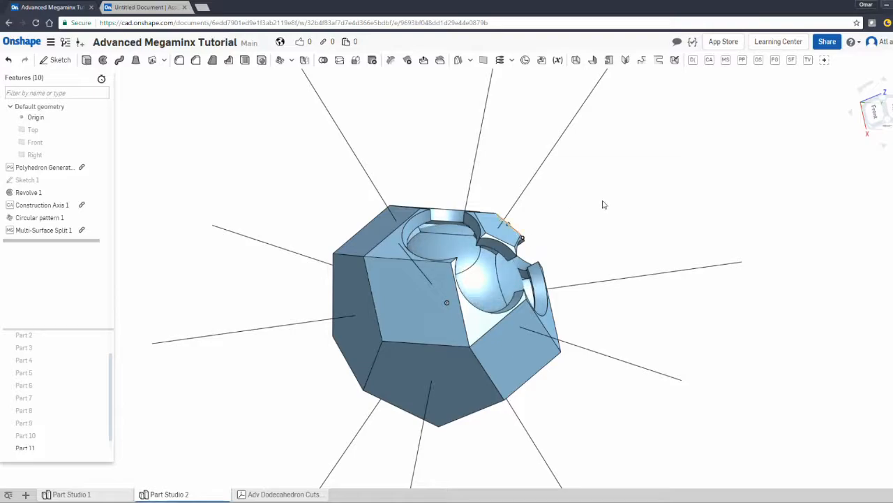
left_click(530, 180)
Step: Show all parts again and highlight the central pentagon on the fully split face of the dodecahedron
right_click(34, 360)
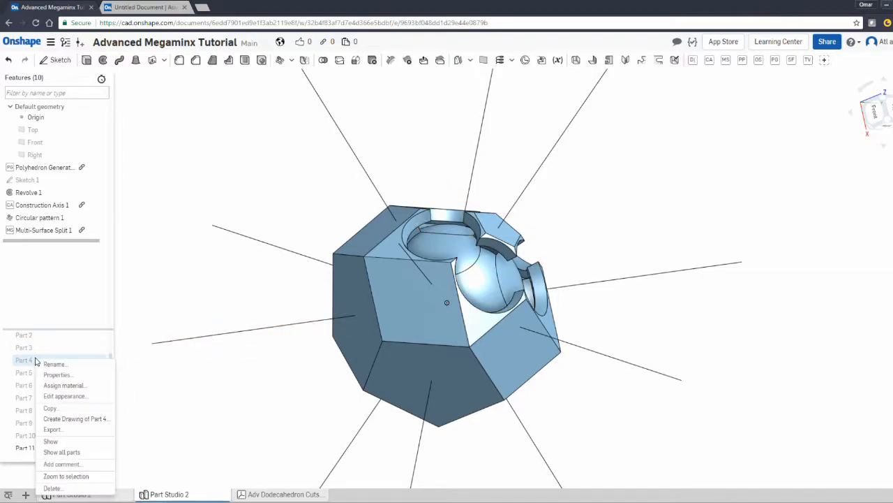
left_click(51, 452)
right_click_drag(335, 232, 309, 277)
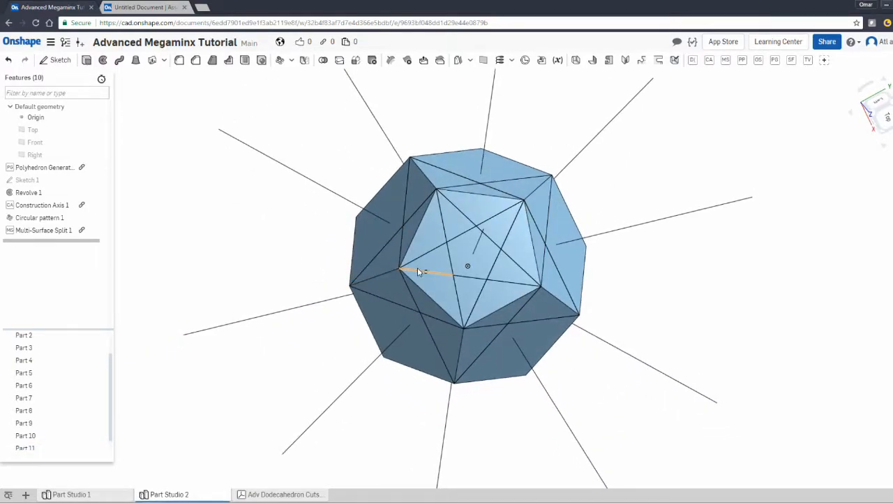
left_click(471, 262)
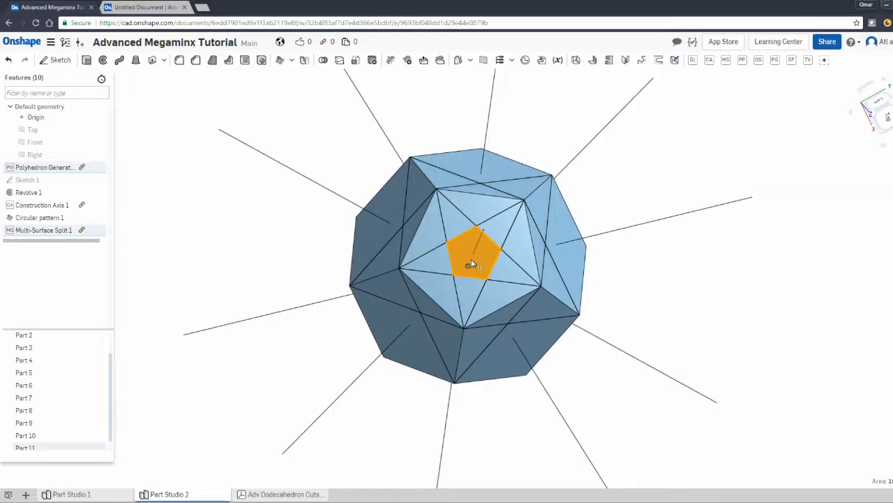
right_click_drag(270, 254, 305, 219)
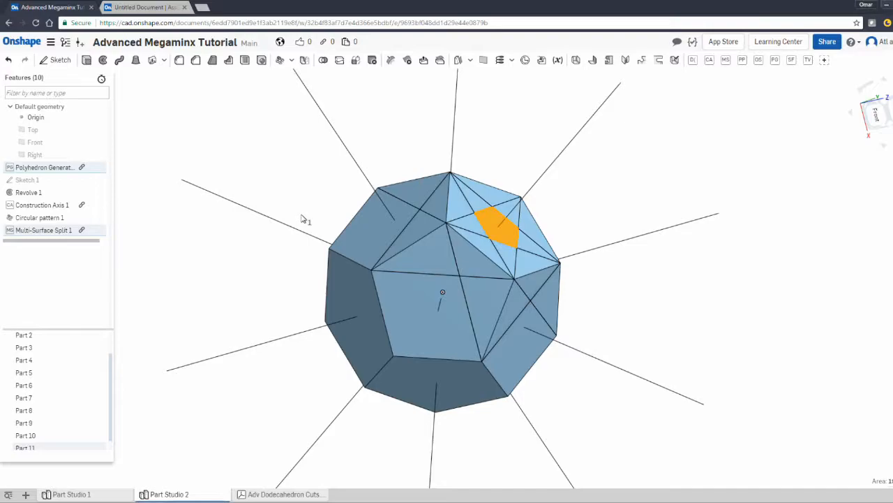
Step: Look at the puzzle assembly in the Untitled Document, return to the Advanced Megaminx Tutorial document and clear the pentagon selection
left_click(144, 6)
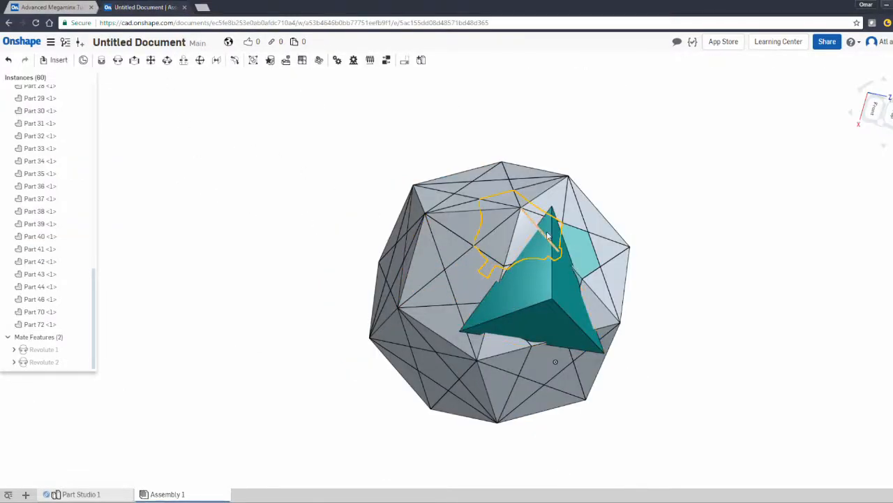
left_click_drag(440, 291, 73, 14)
left_click(73, 12)
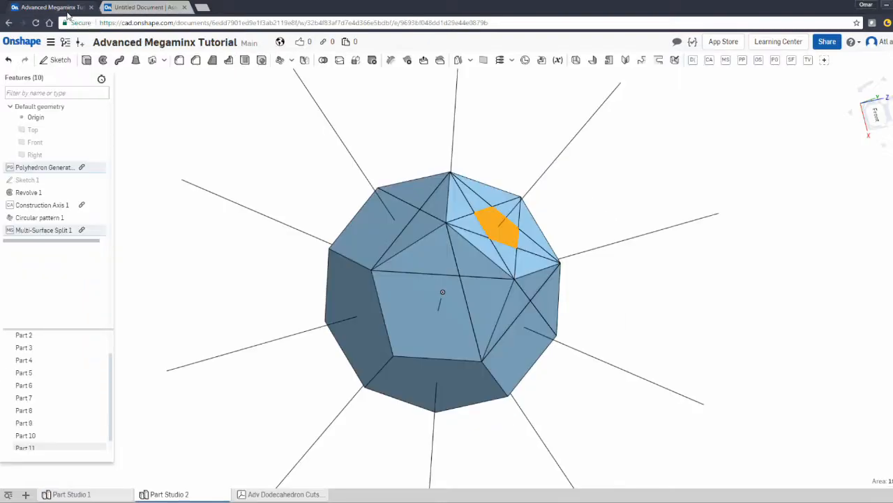
right_click_drag(305, 212, 311, 218)
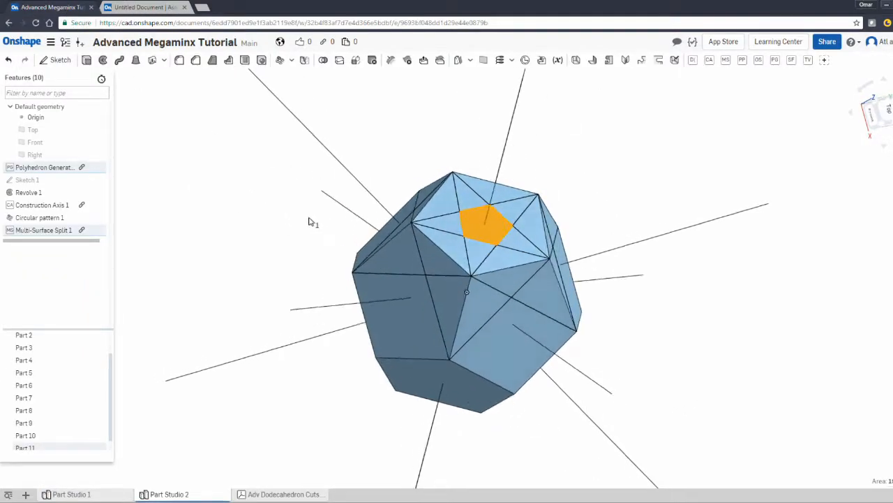
left_click(332, 223)
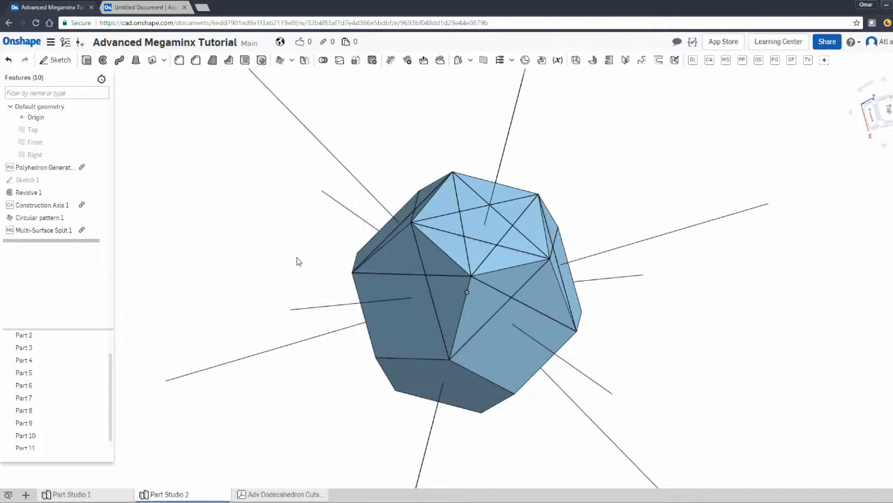
scroll(295, 260, "down", 1)
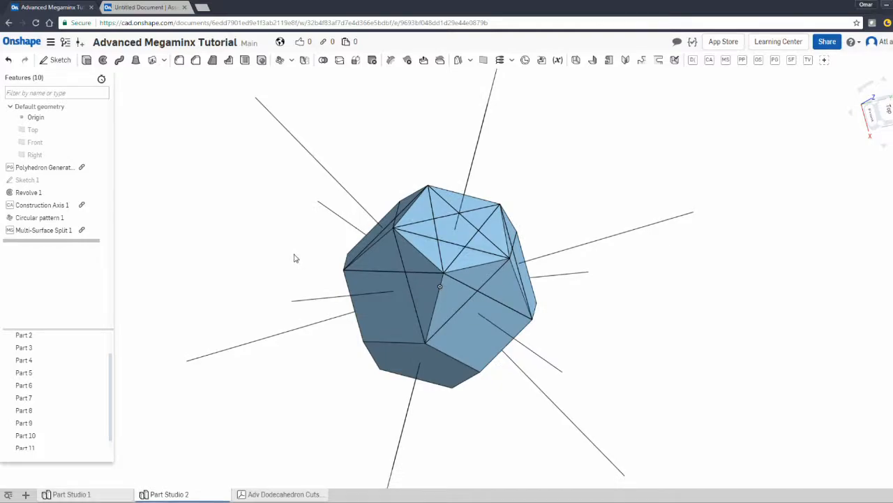